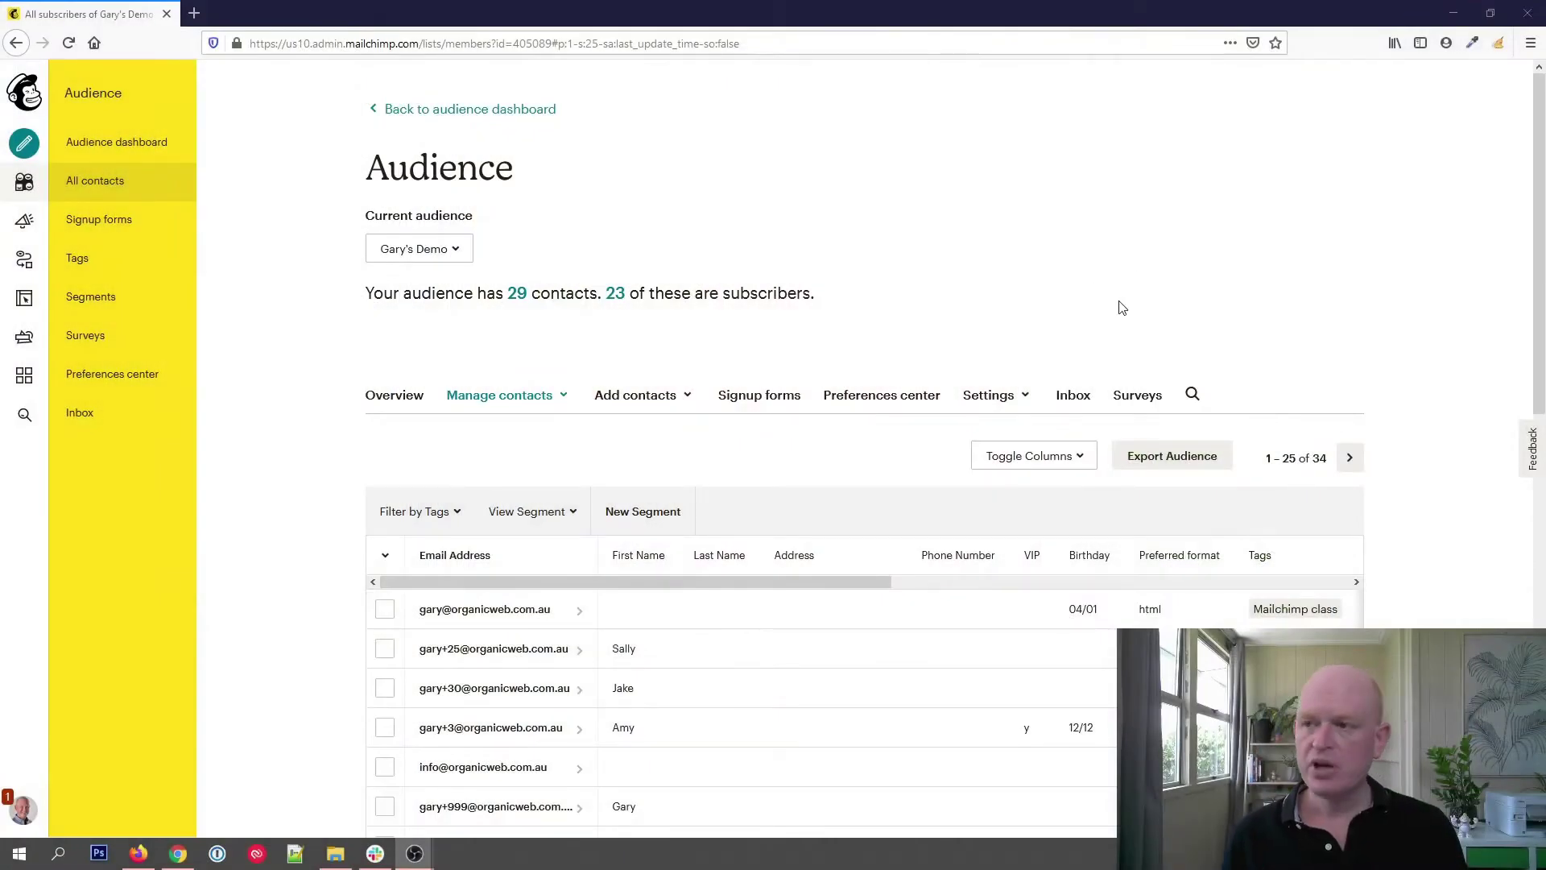
Go to the audience's Groups page through the Manage contacts menu.
scroll(1112, 350, down, 1)
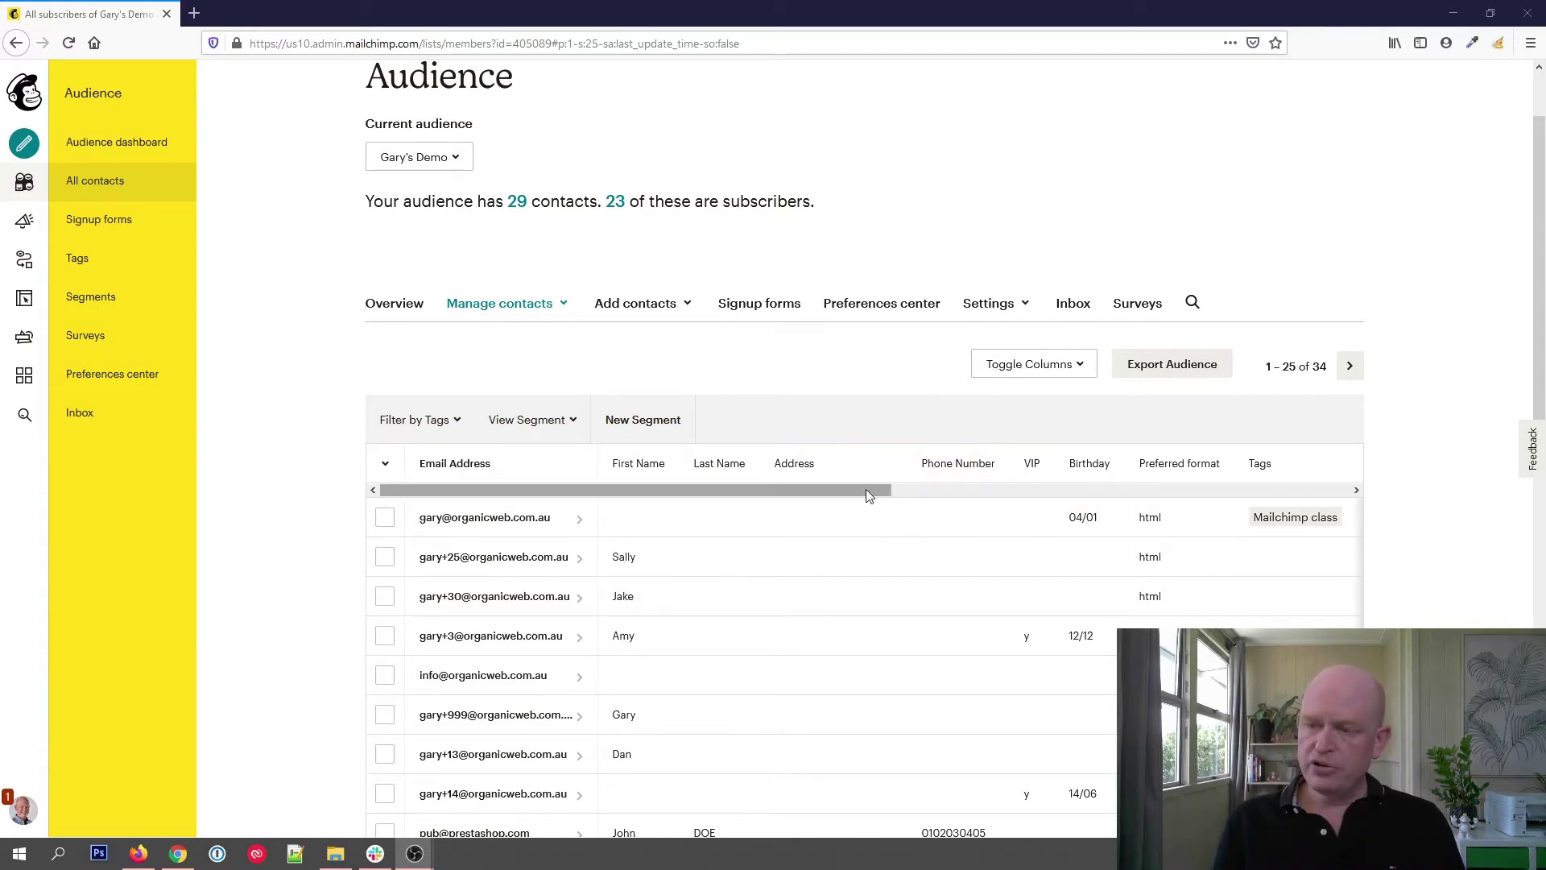
drag(867, 489, 886, 489)
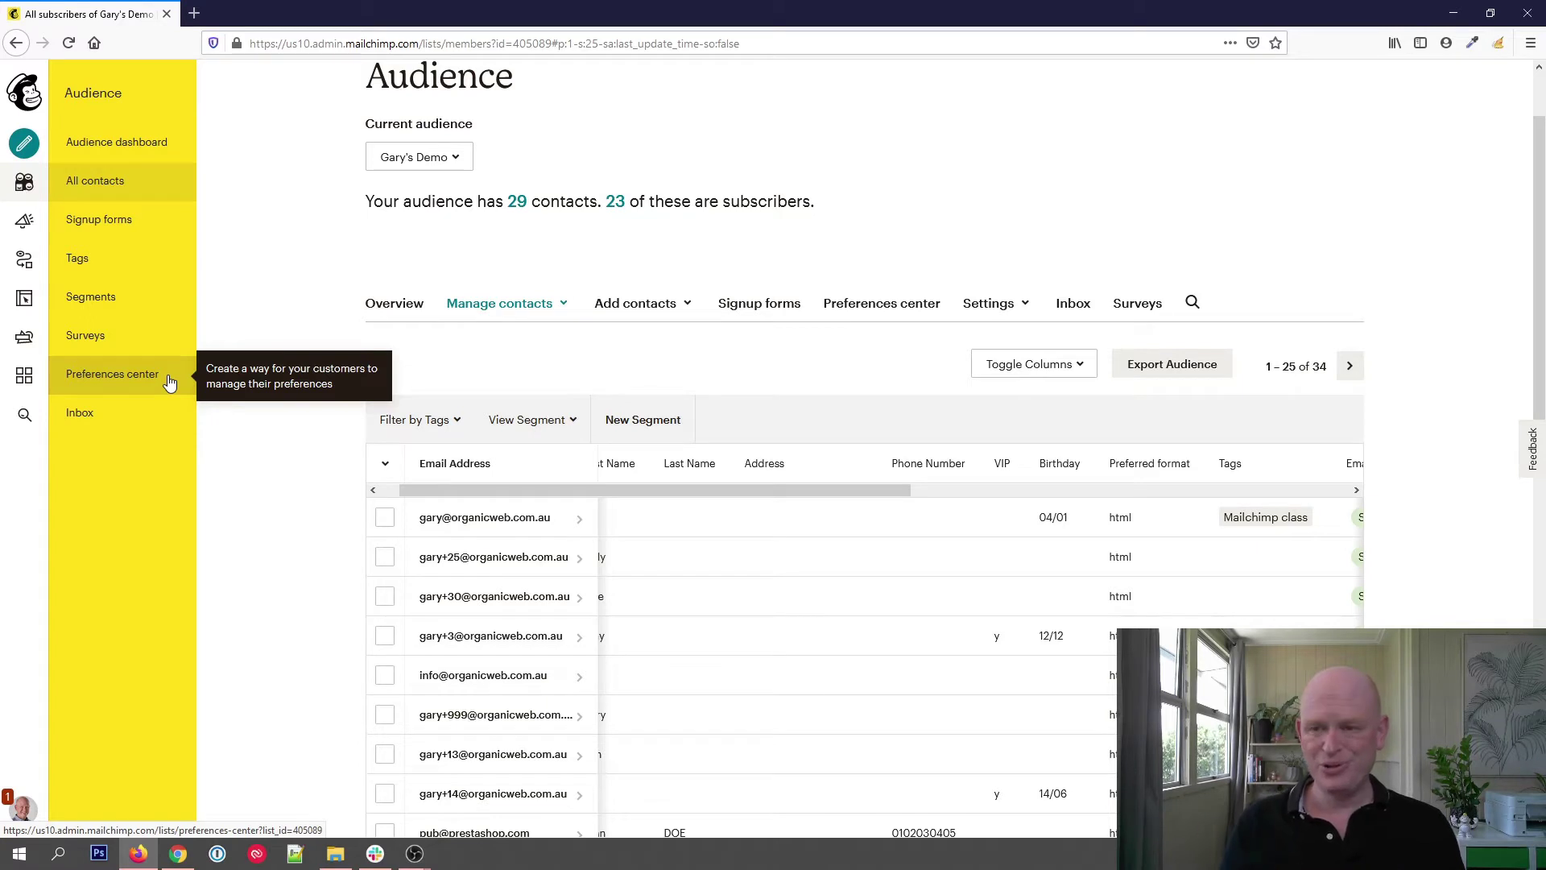
click(567, 308)
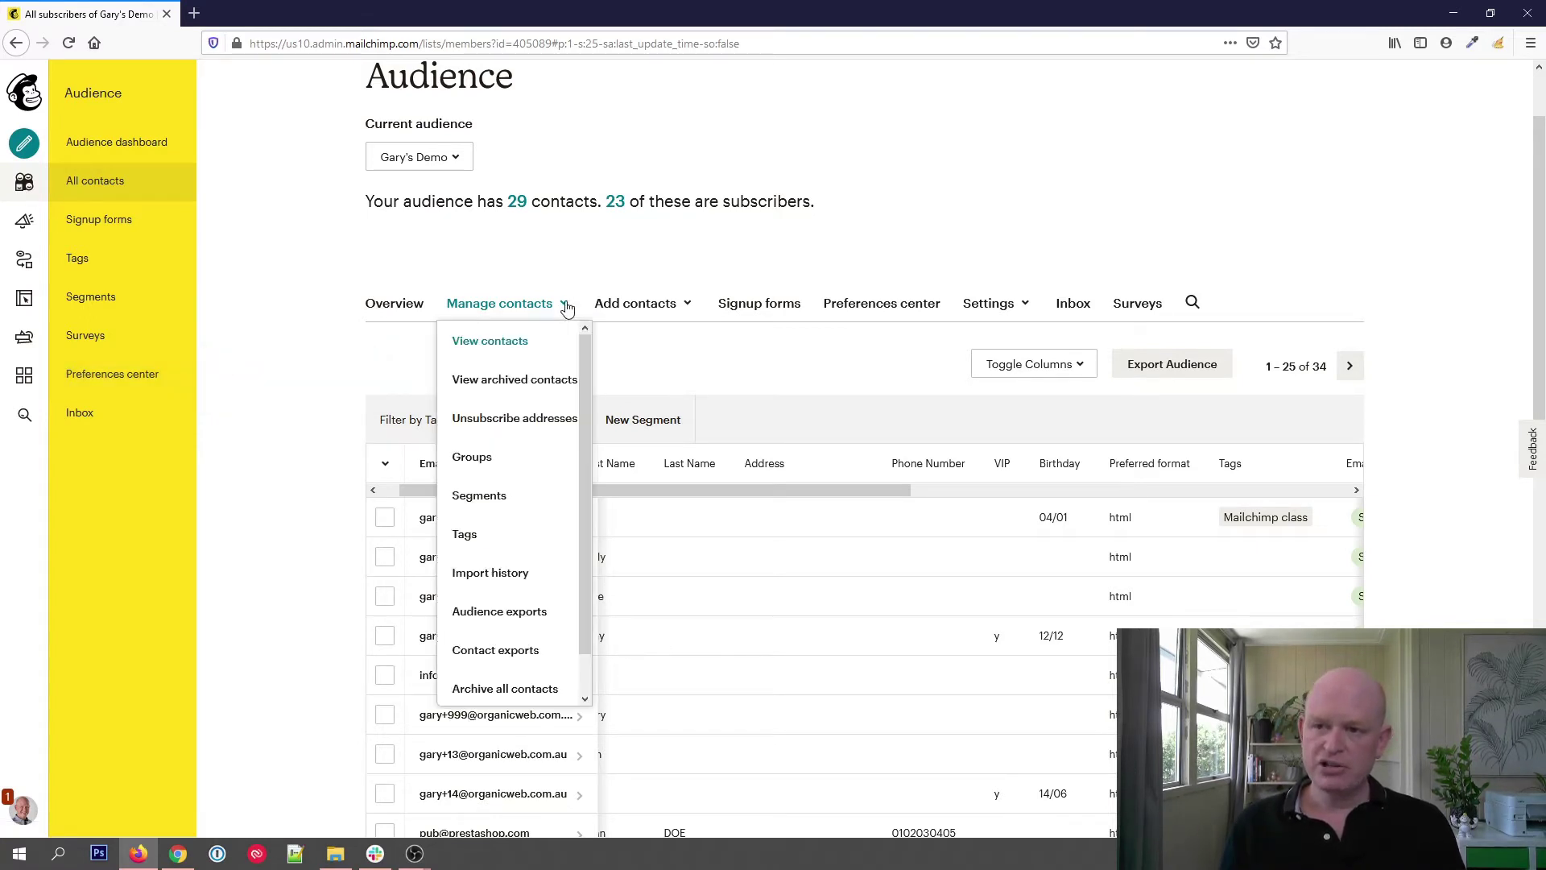
click(472, 458)
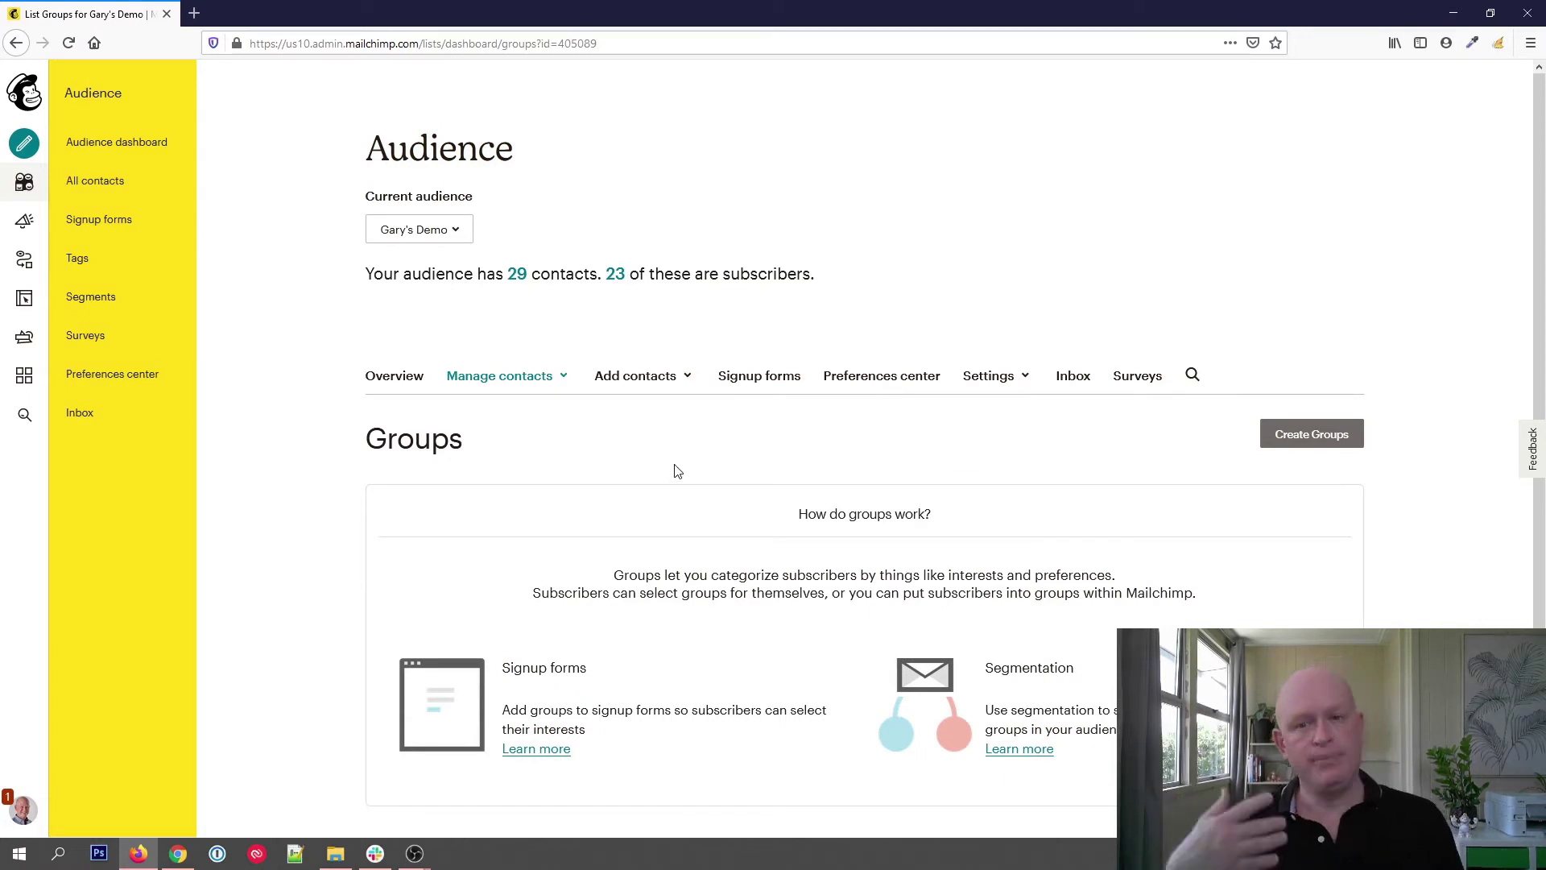
click(1333, 447)
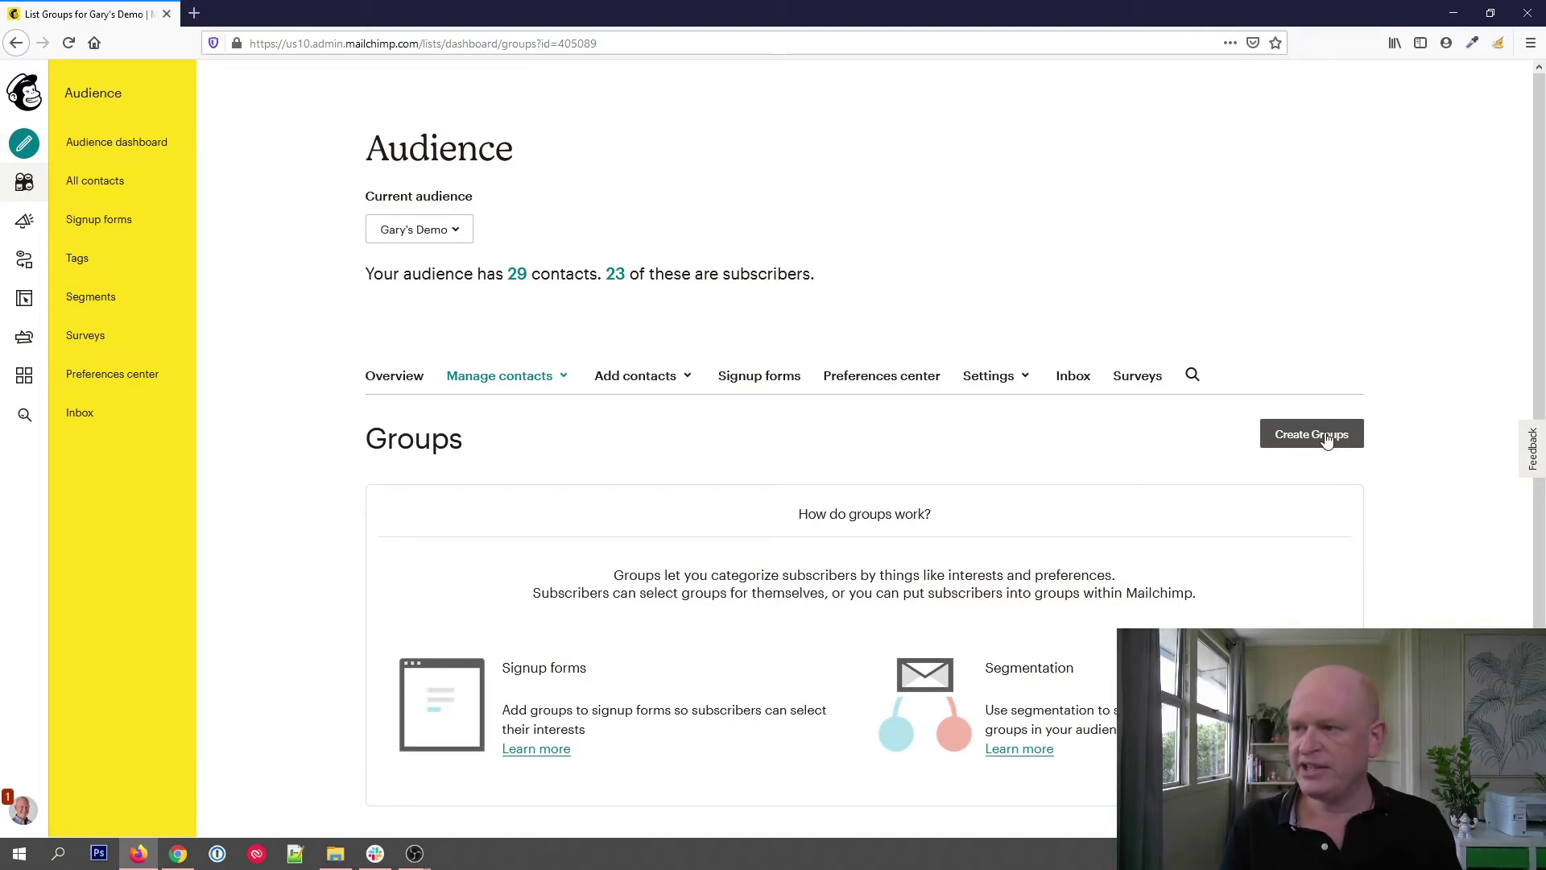
Create and save group category 'Fav type travel' with groups Luxury, Budget and Family.
click(1326, 439)
scroll(1025, 508, down, 3)
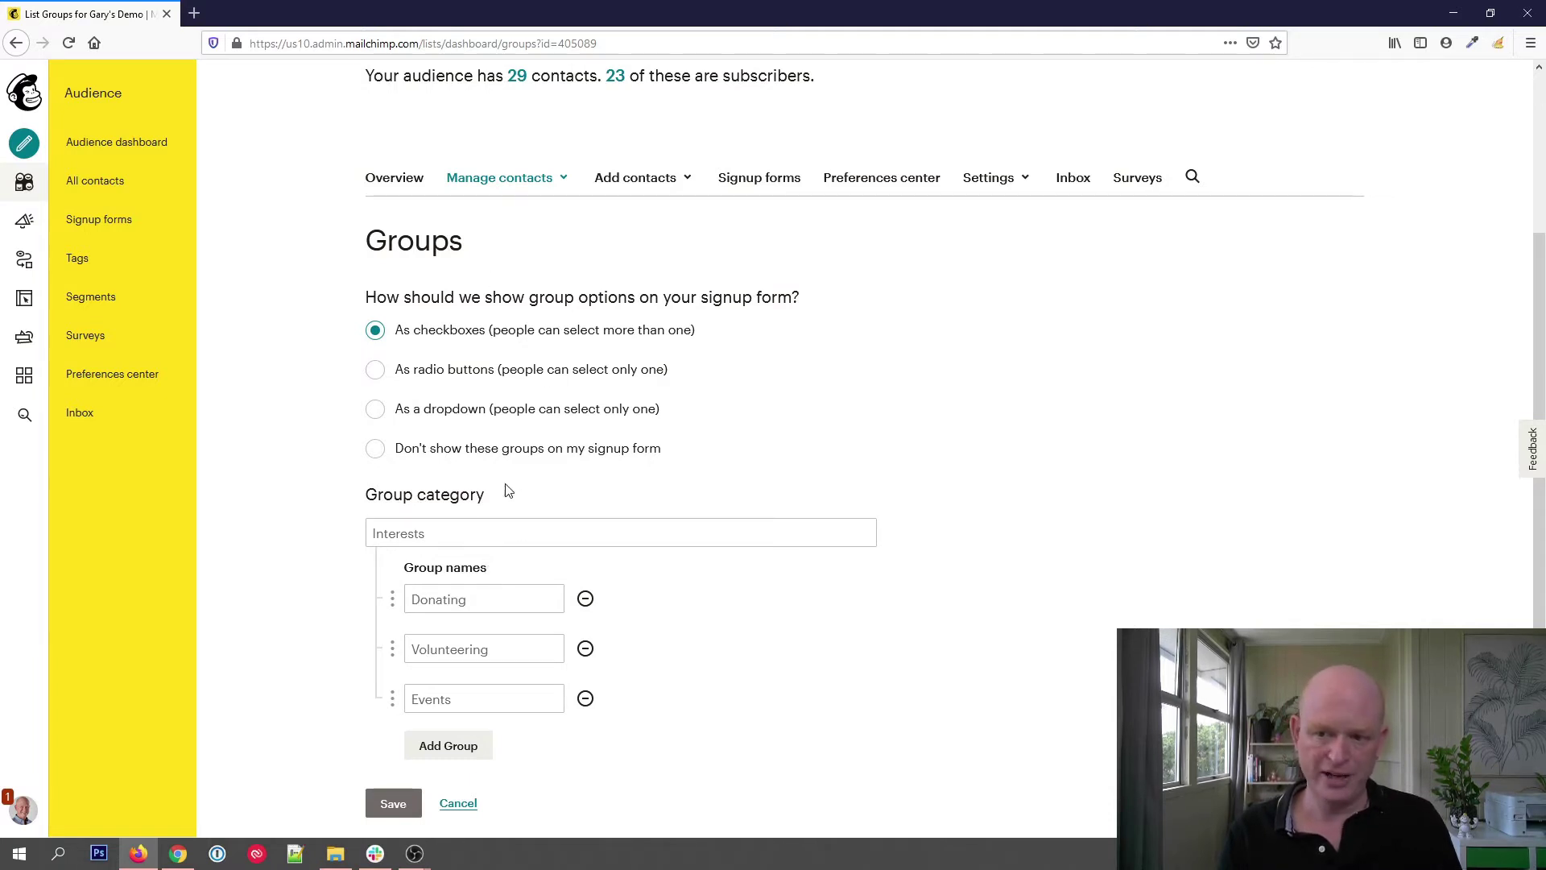
click(512, 524)
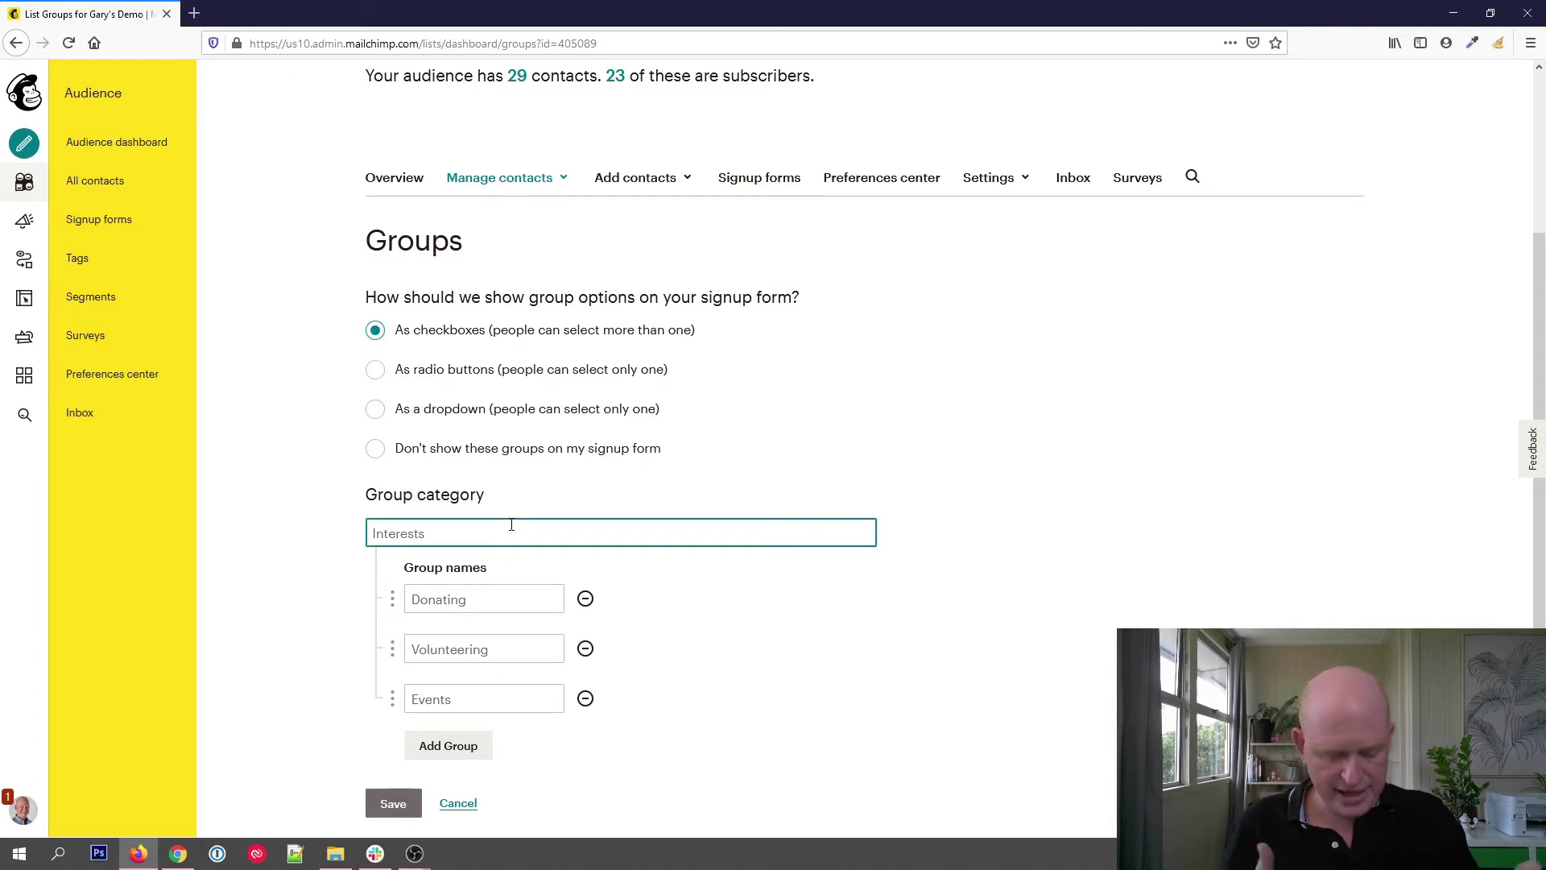
text(Fav type travel)
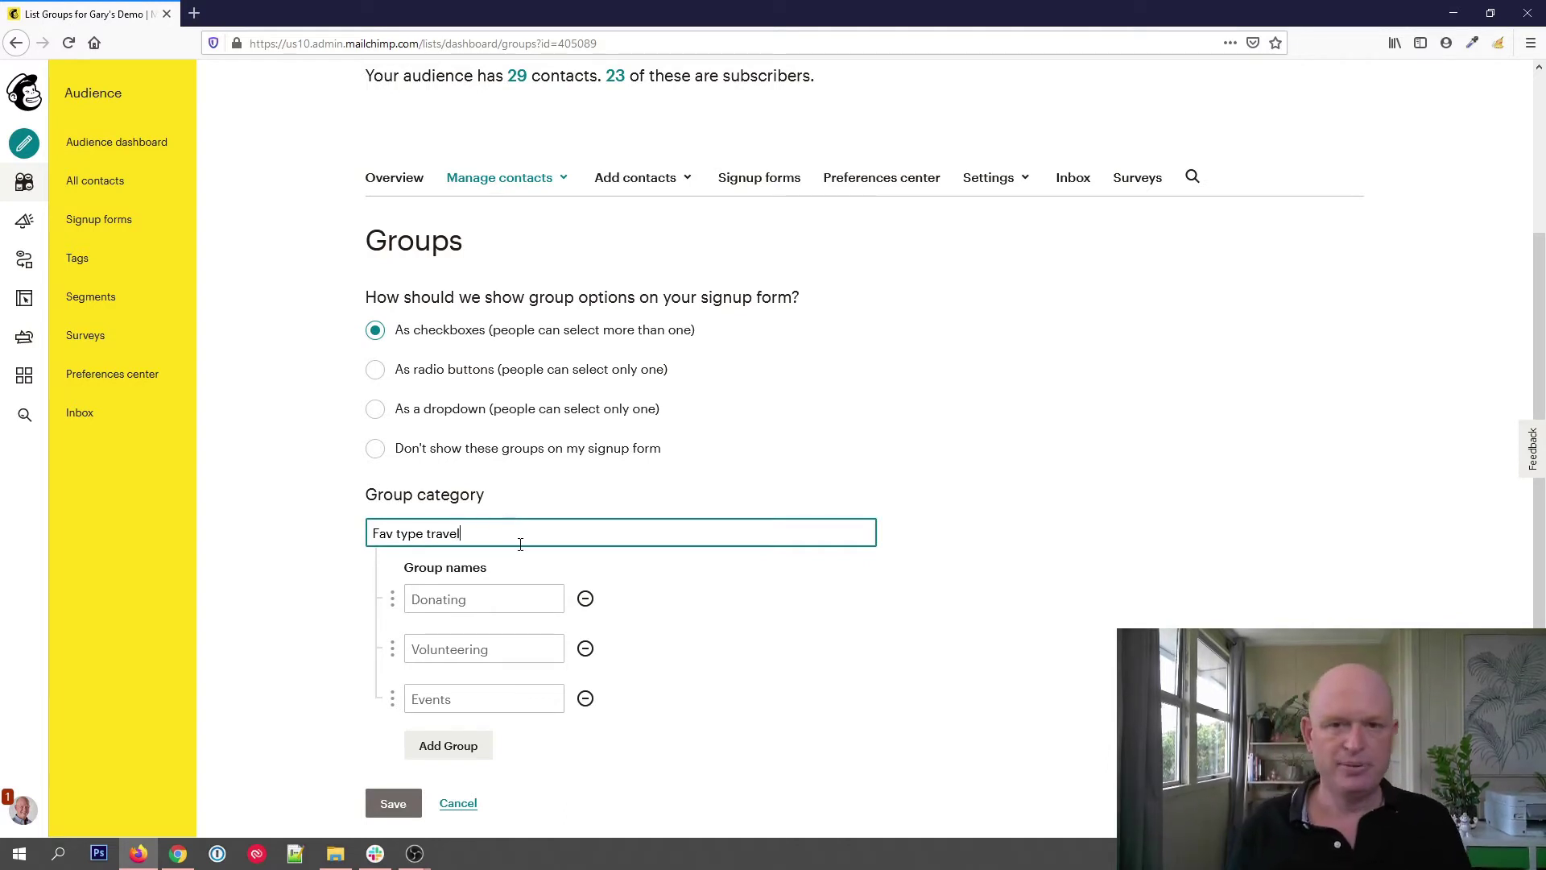
click(511, 598)
text(Luxury)
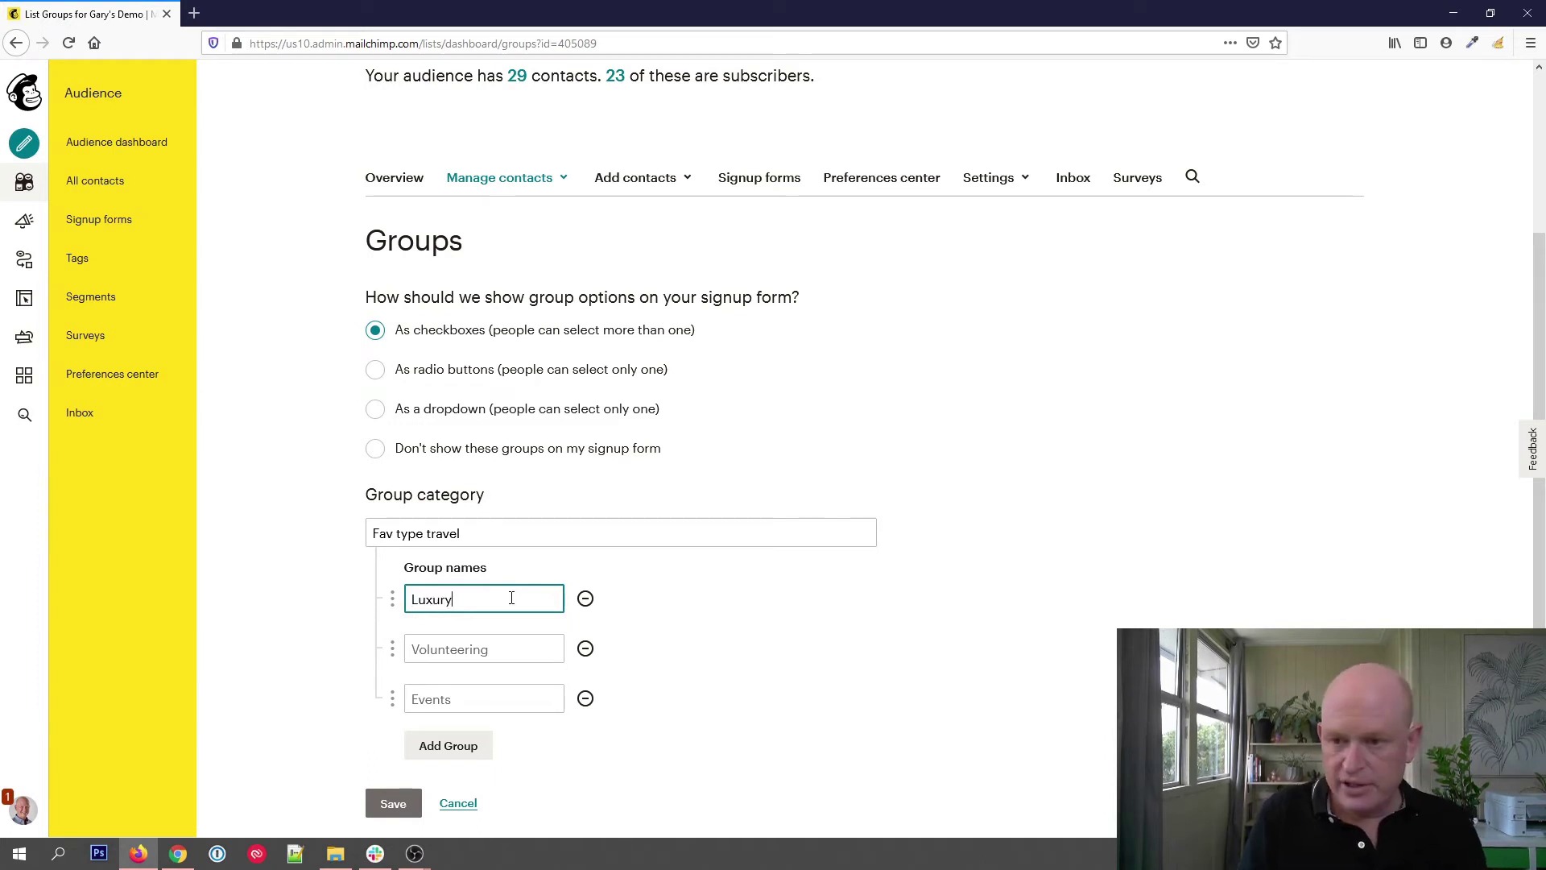
click(505, 641)
text(Budget)
click(521, 686)
text(Family)
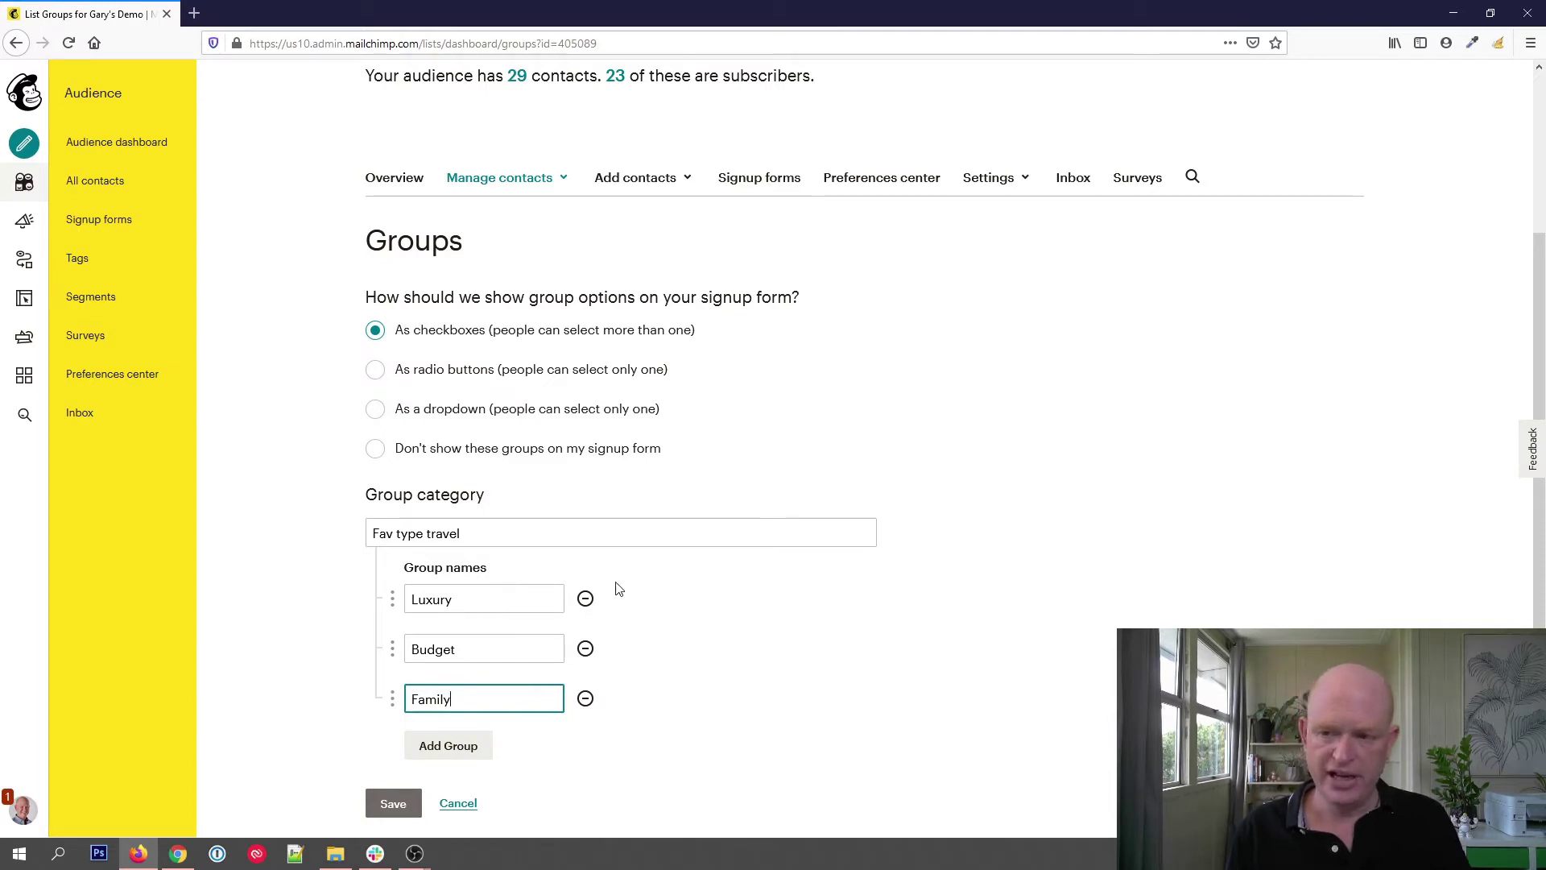
click(393, 806)
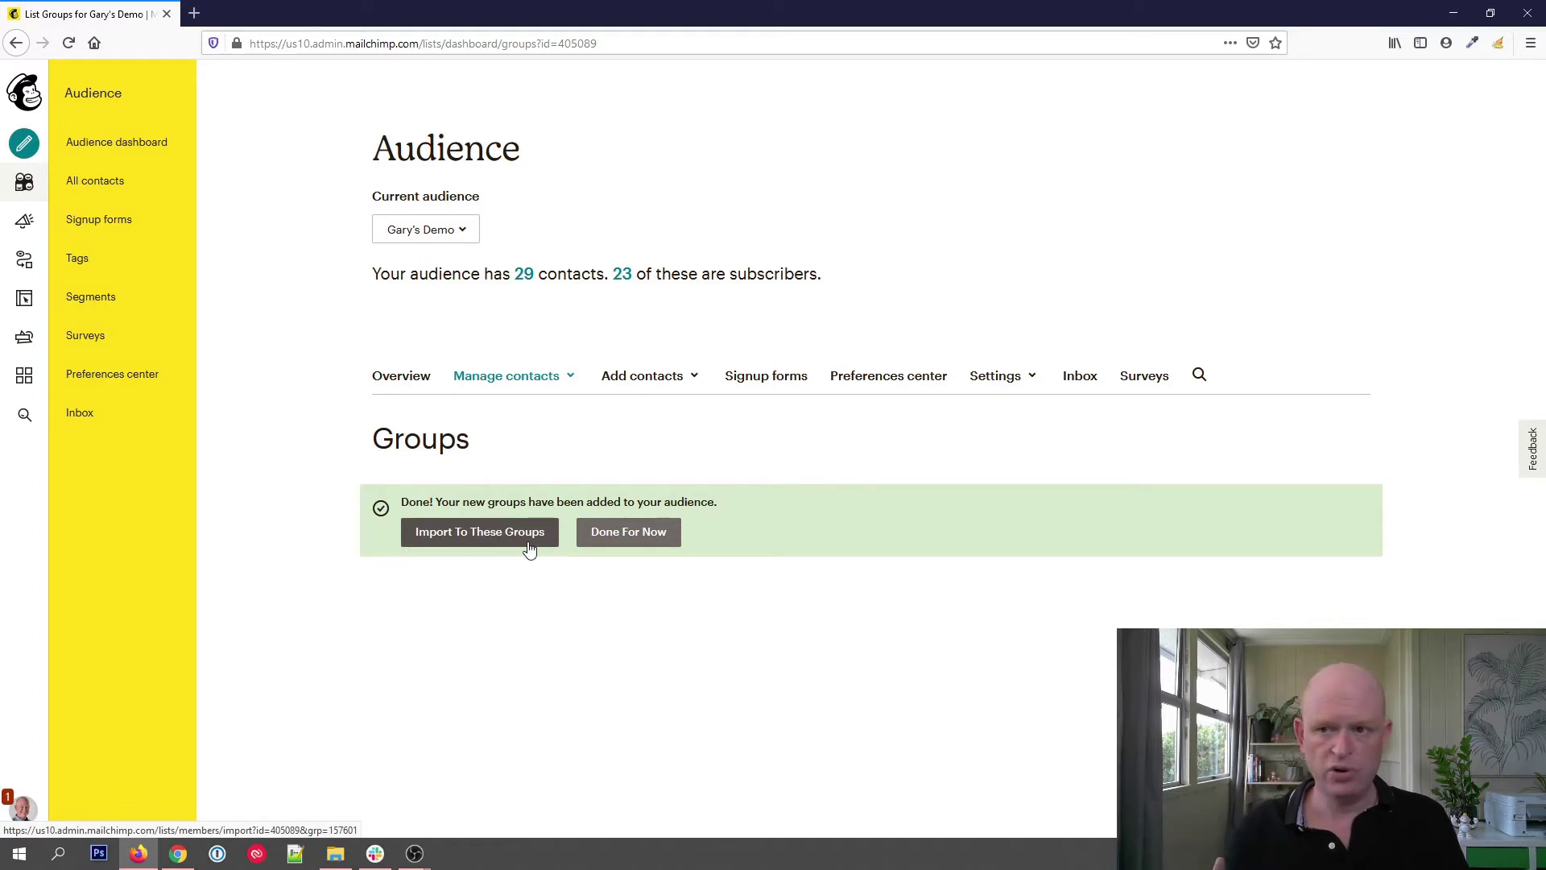
Skip importing with Done For Now so 'Fav type travel' appears under Groups.
click(632, 550)
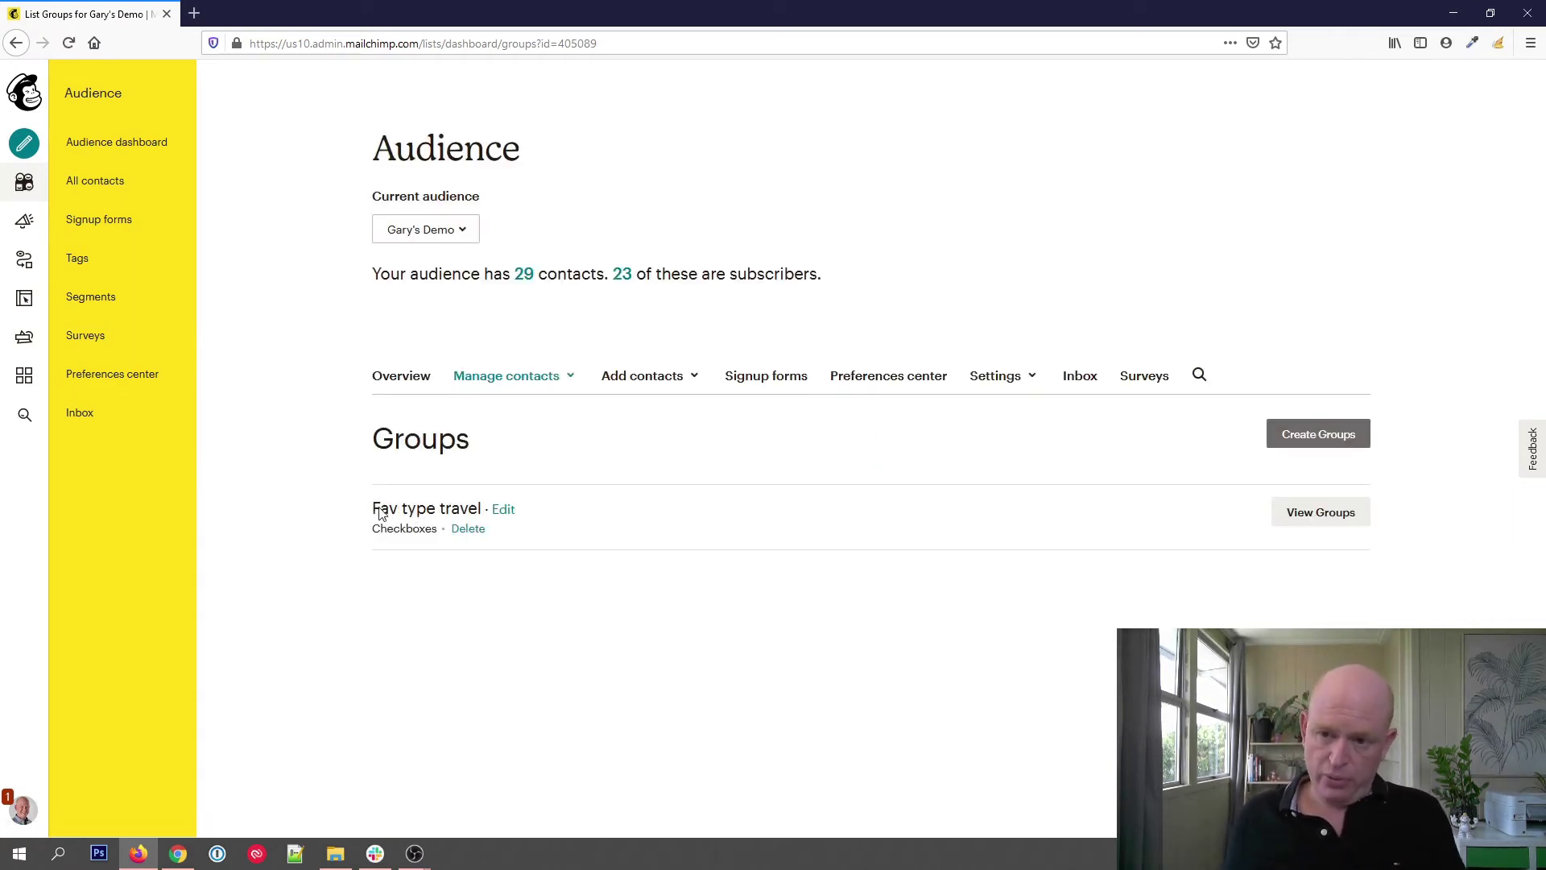
drag(428, 512, 470, 511)
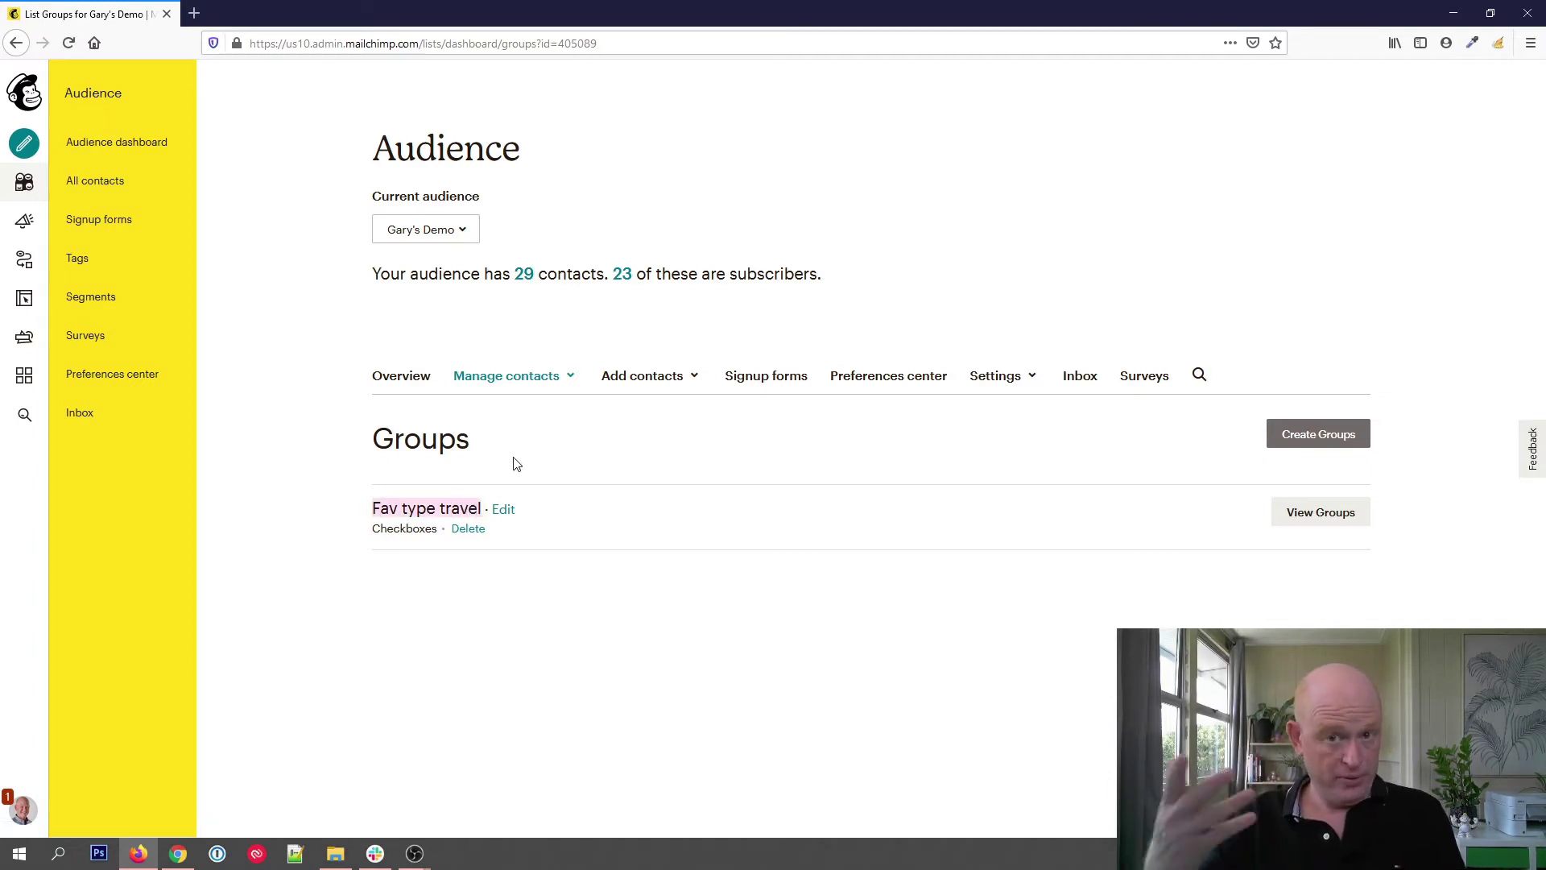
Open All contacts and scroll right to the empty 'Fav type travel' column.
click(119, 185)
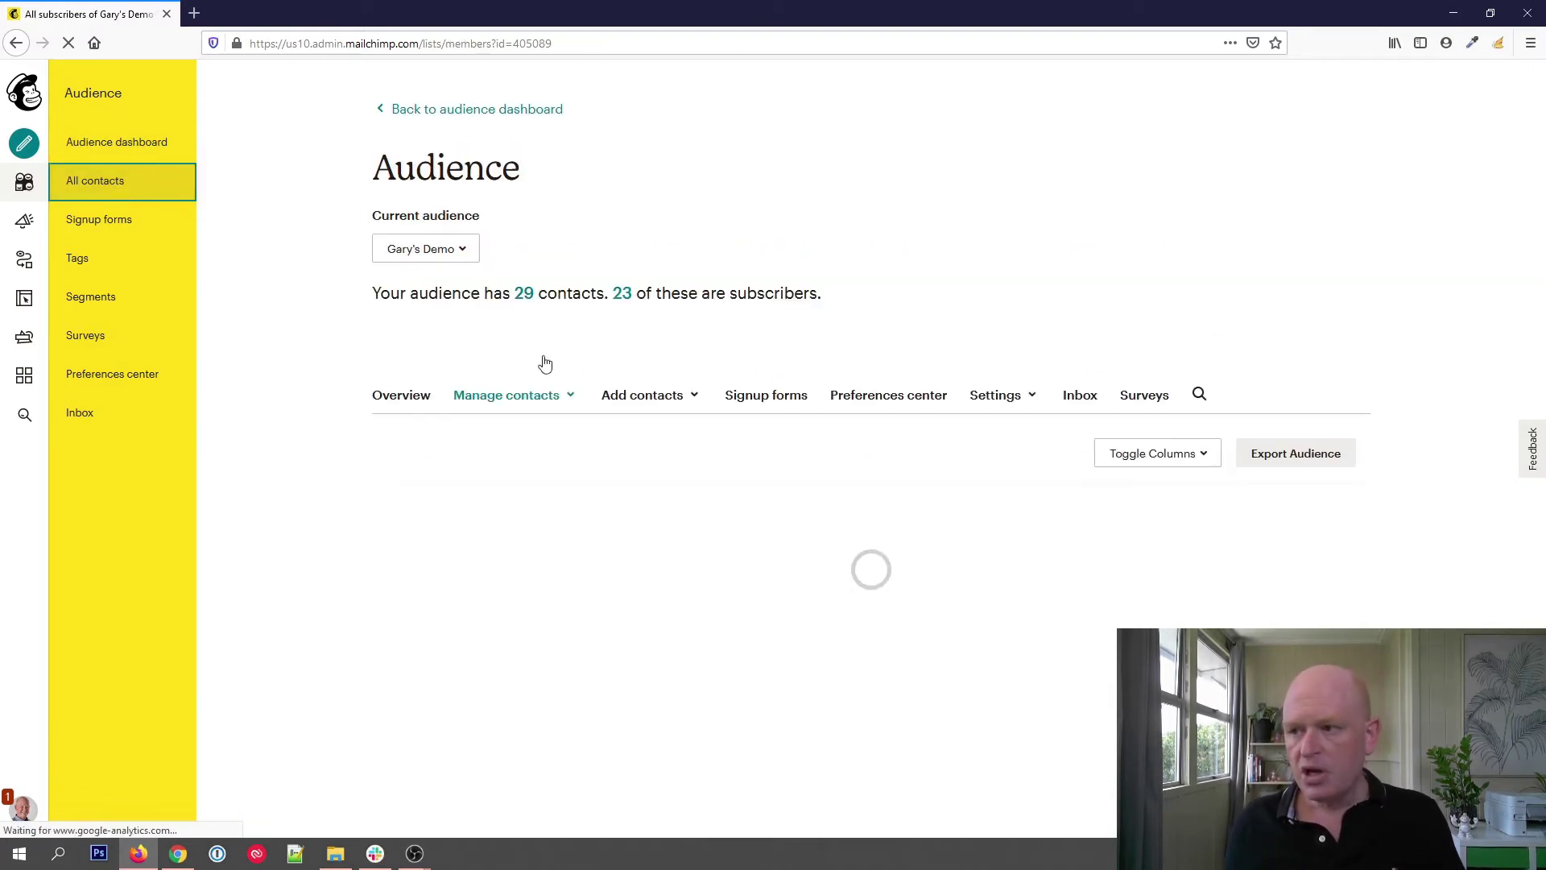
drag(810, 582, 969, 574)
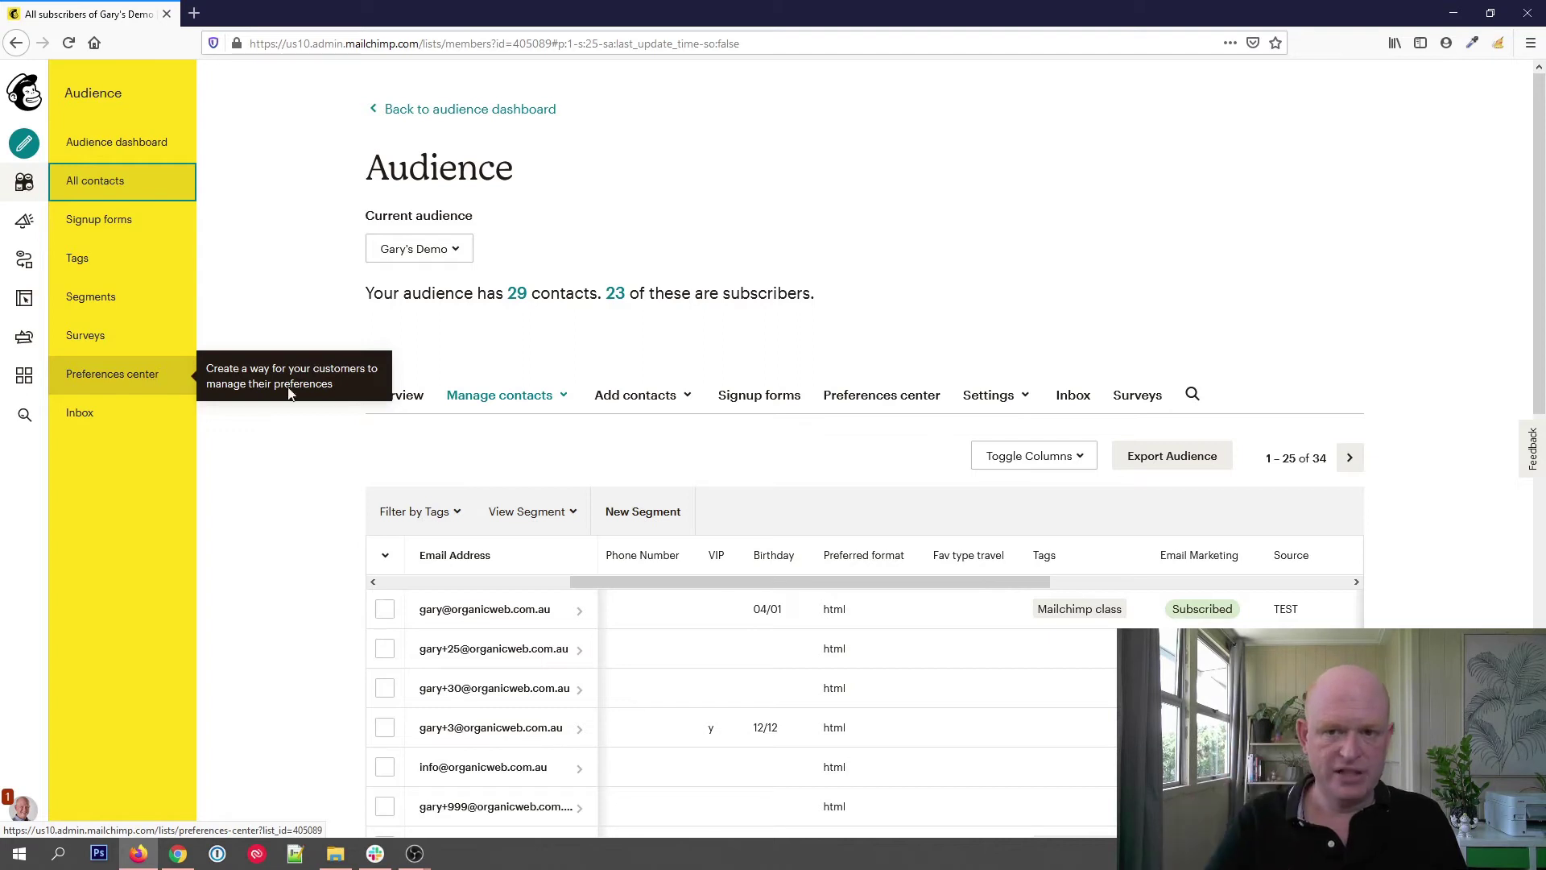
View the Fav type travel groups and Luxury's Send options, then return to All contacts.
click(563, 398)
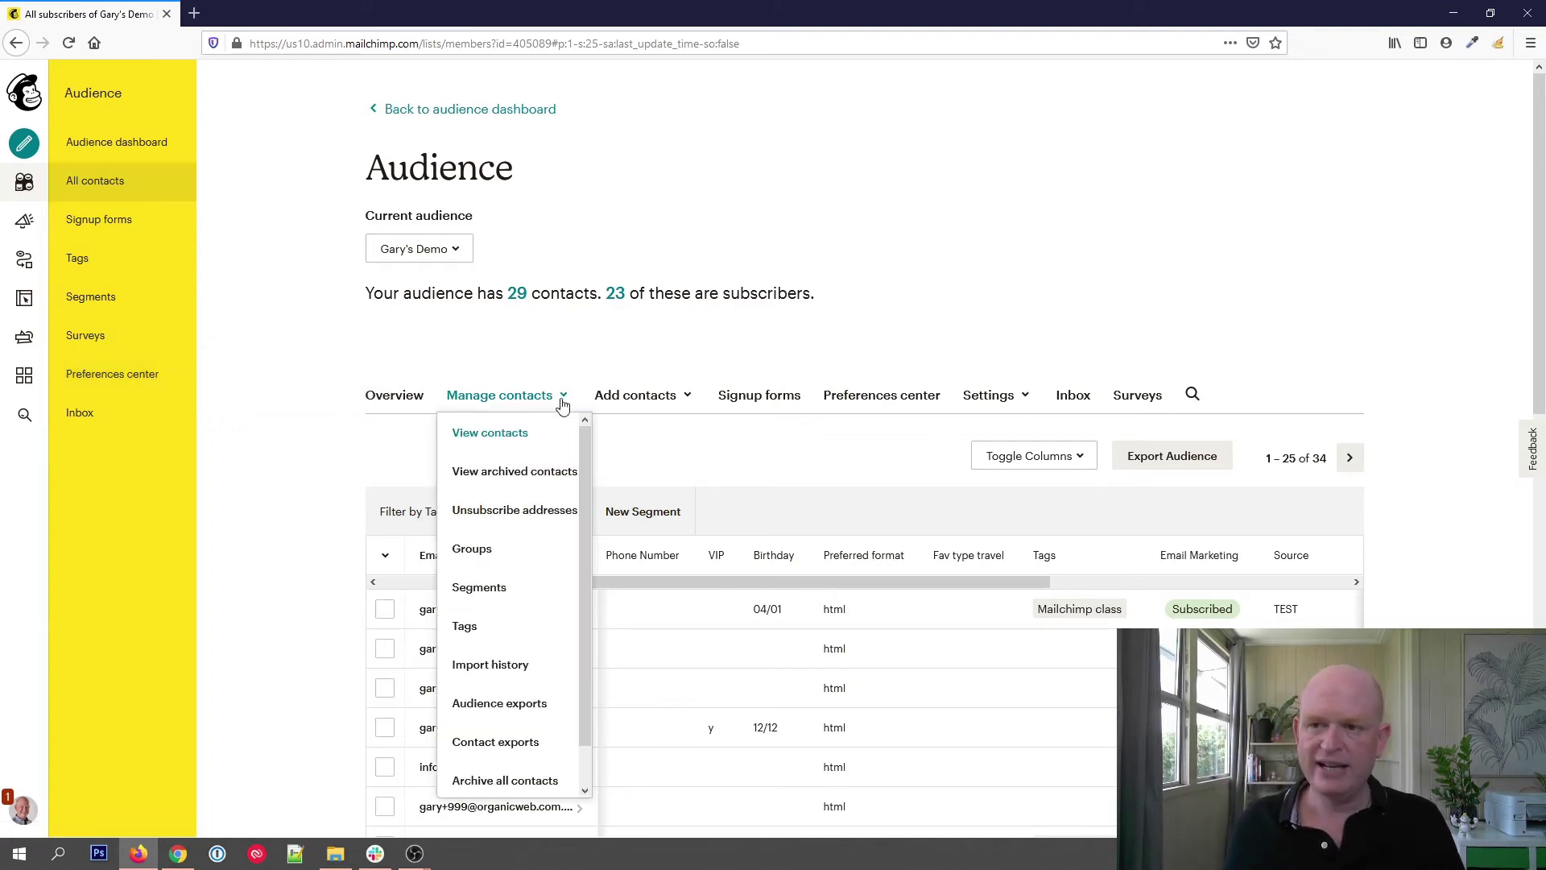
click(509, 556)
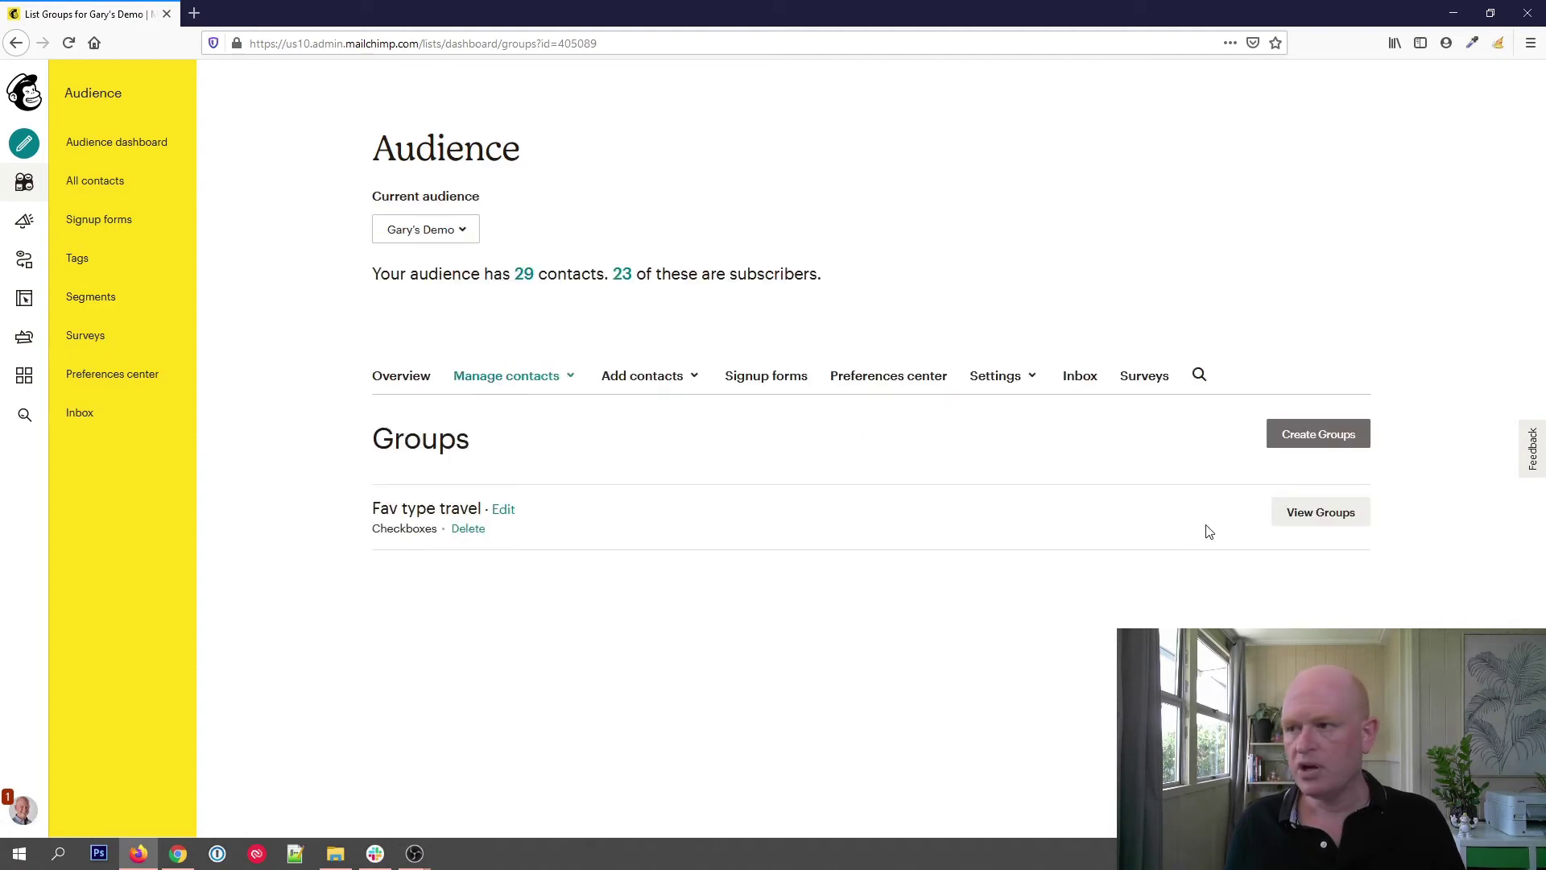
click(1293, 520)
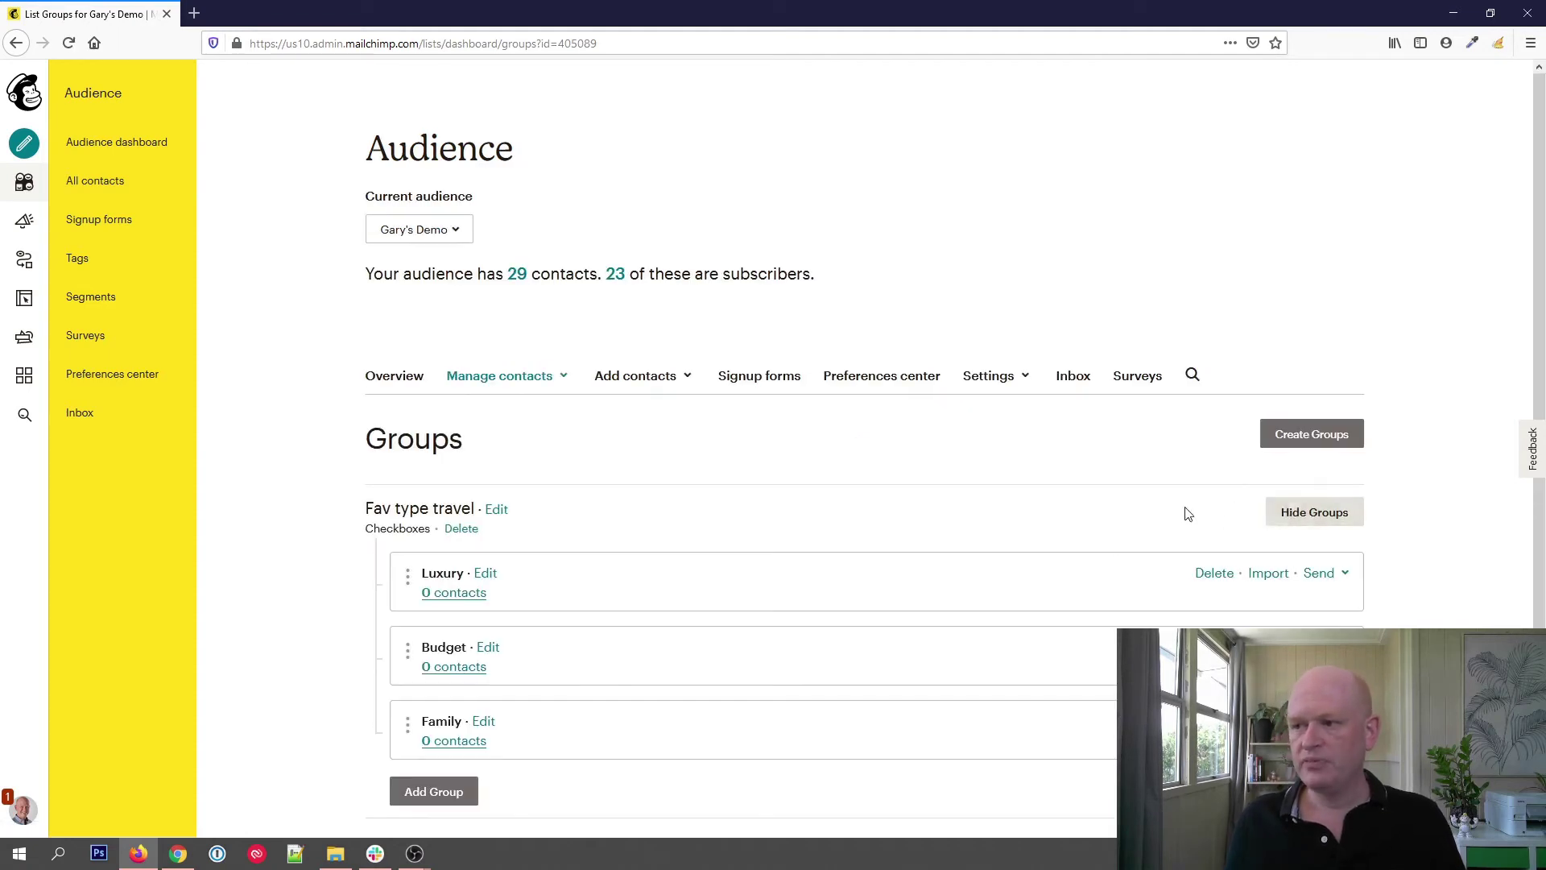
scroll(1200, 516, down, 2)
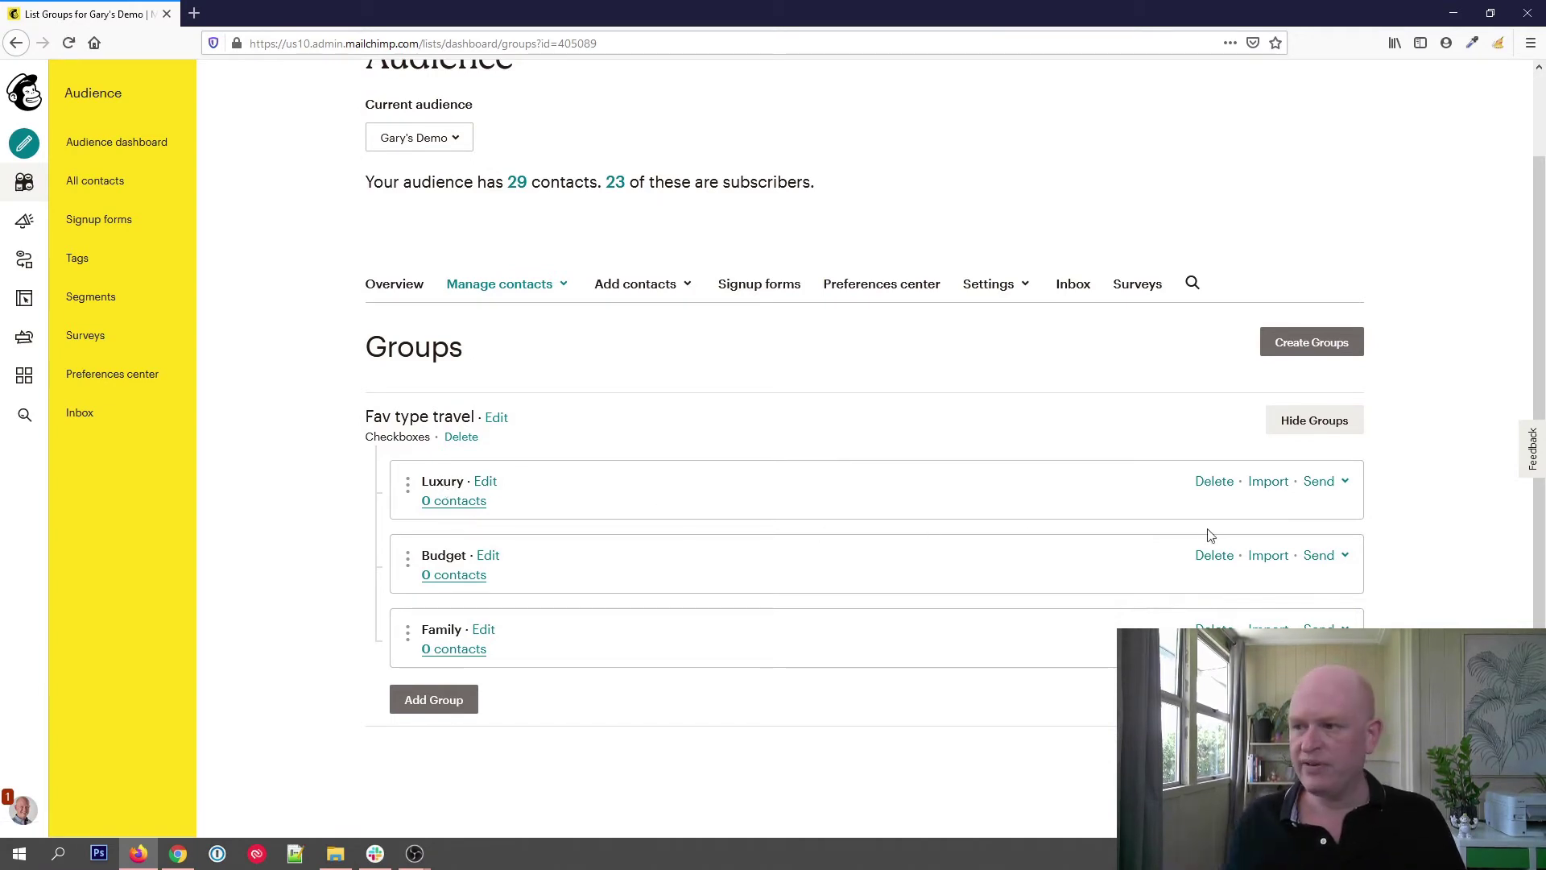
click(1343, 482)
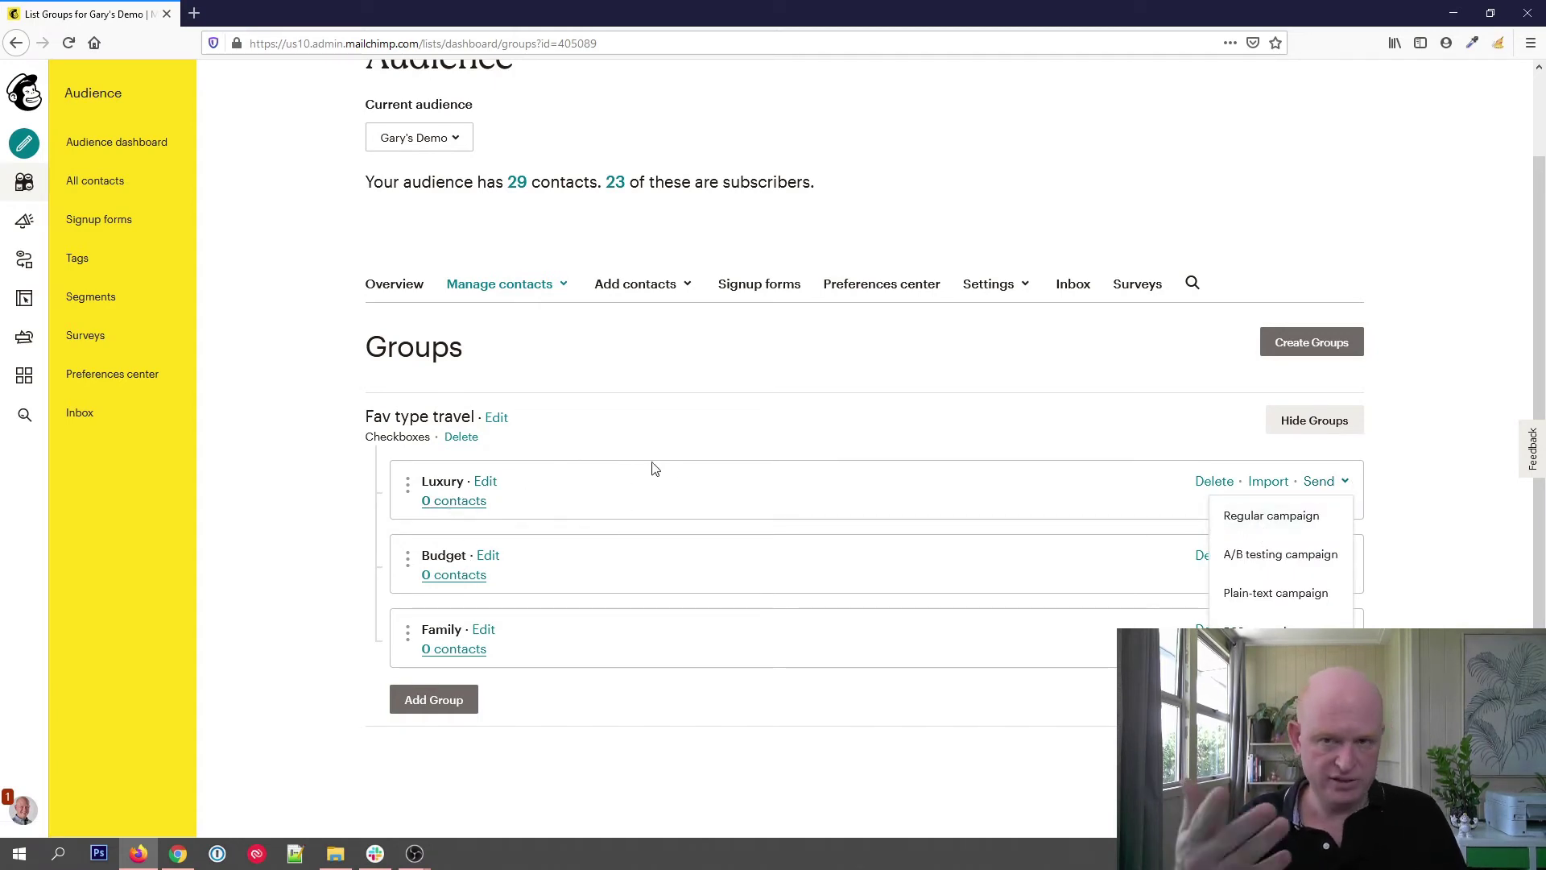
click(90, 185)
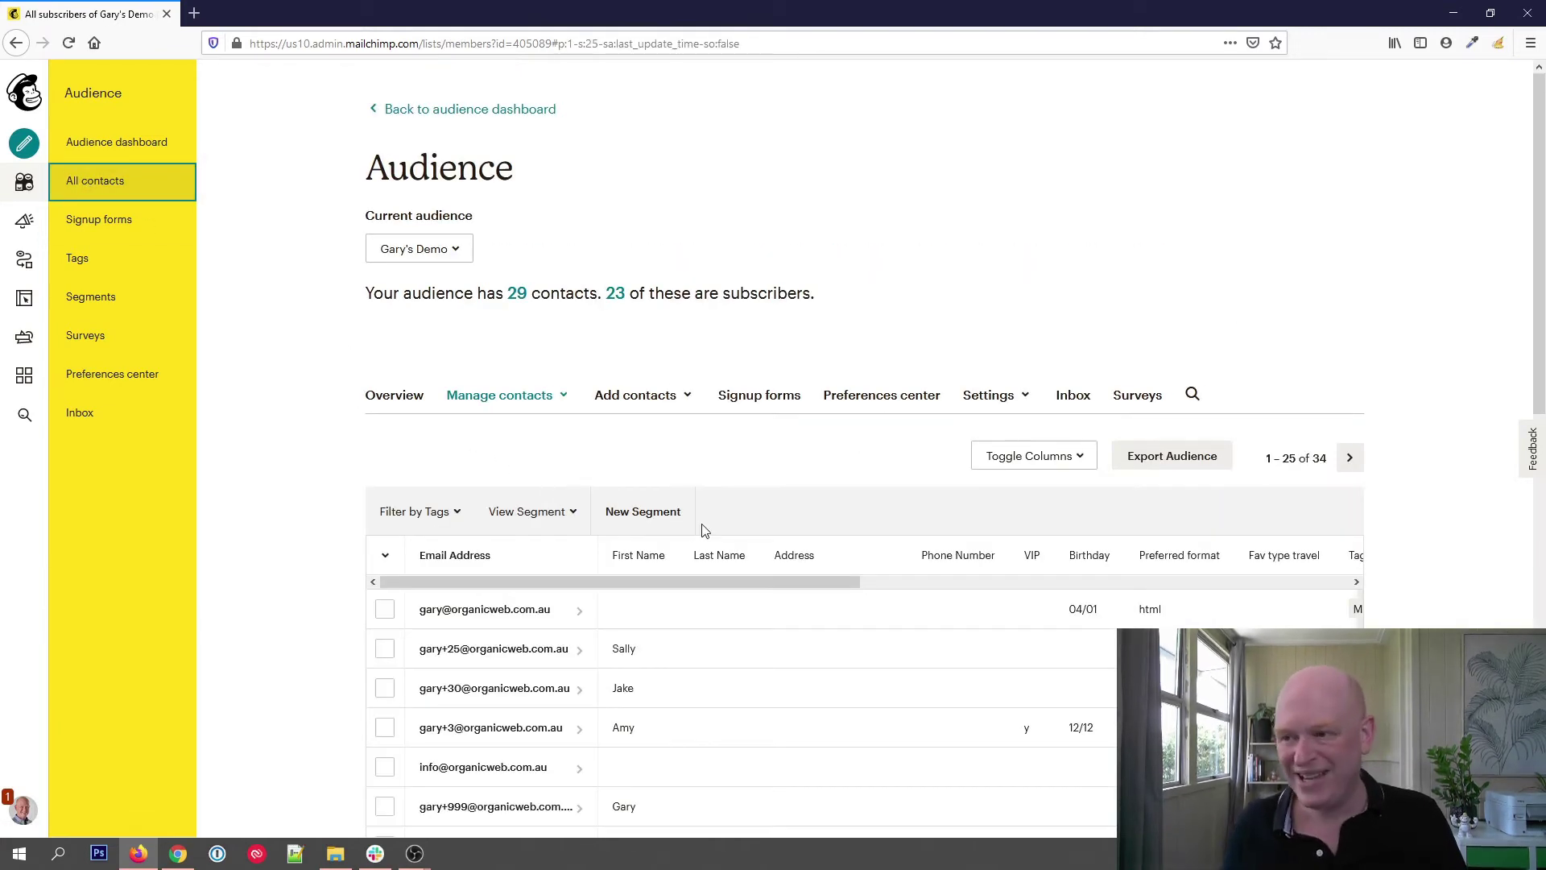
Scroll the contacts table down and right toward the Tags column.
scroll(806, 504, down, 2)
drag(805, 491, 998, 506)
scroll(999, 506, right, 3)
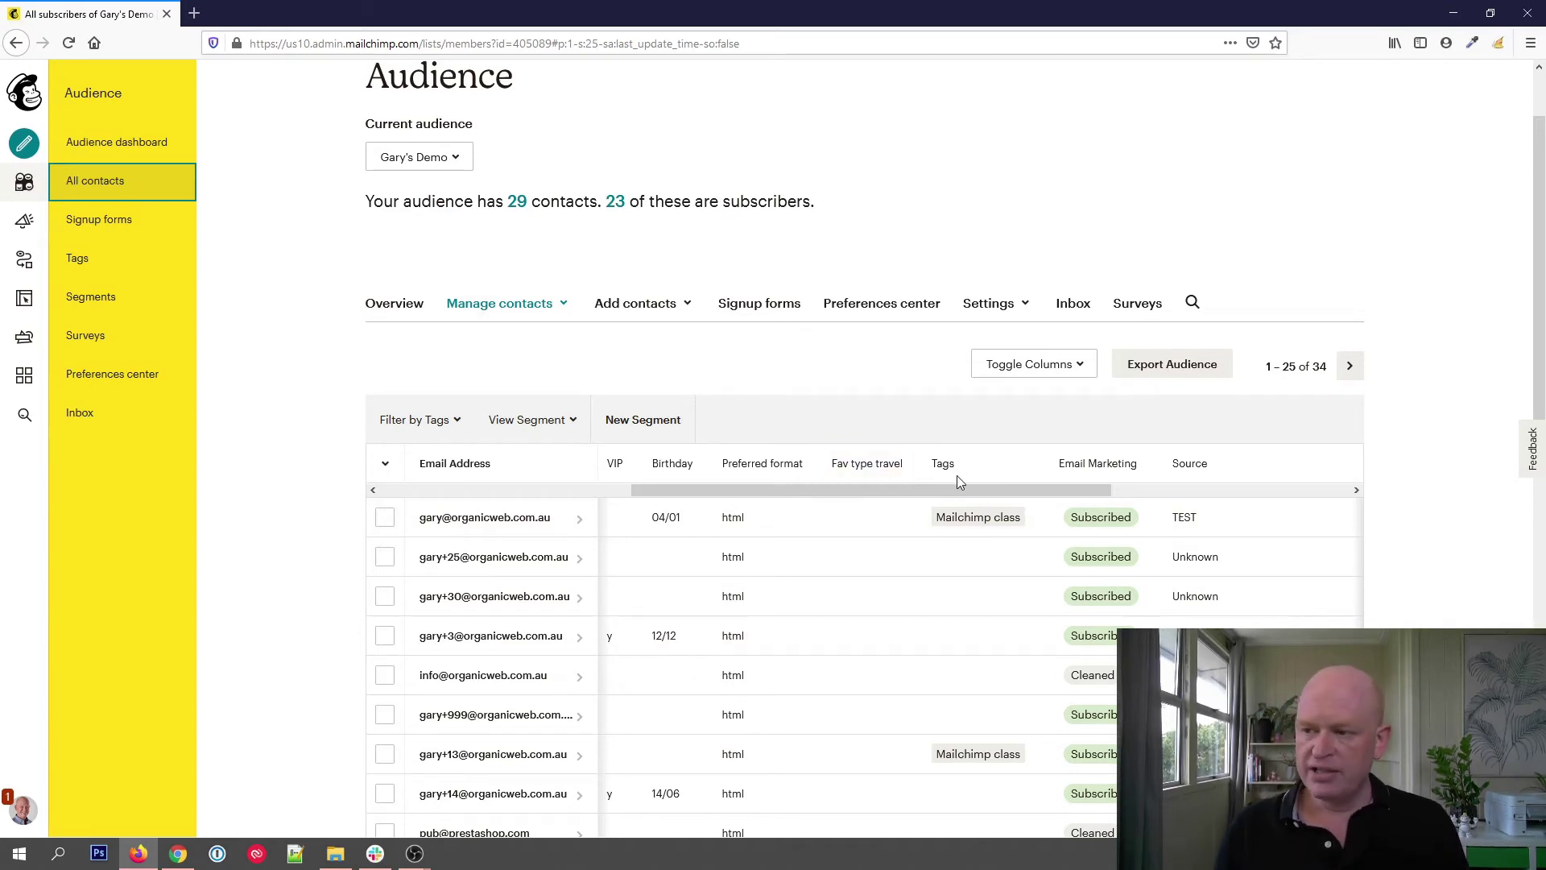
Select the top contacts and apply a newly created 'Existing Customer' tag.
click(385, 559)
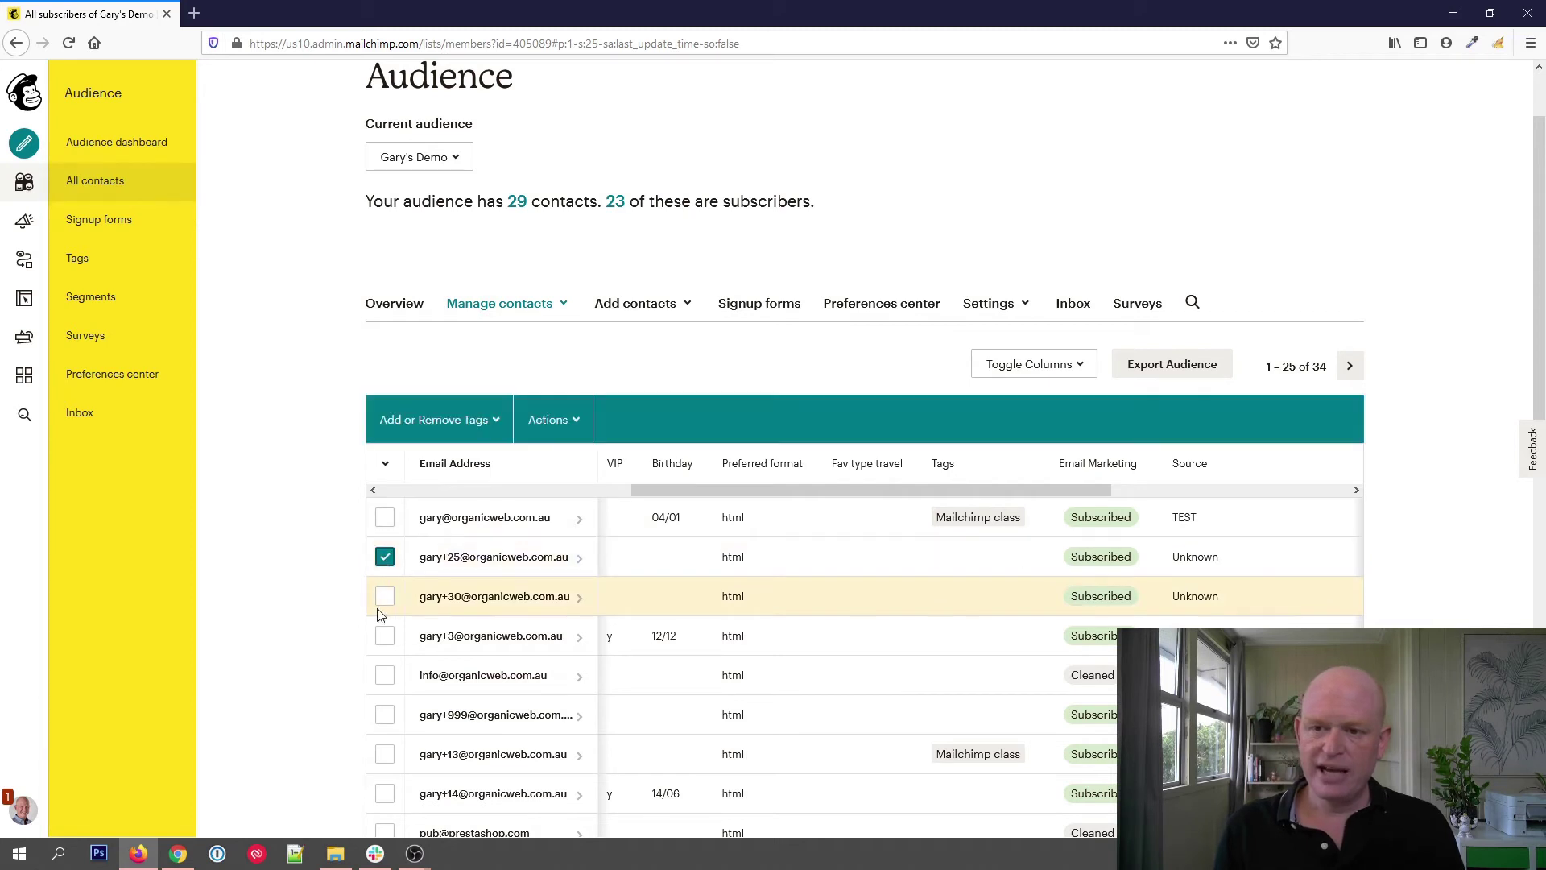
click(385, 520)
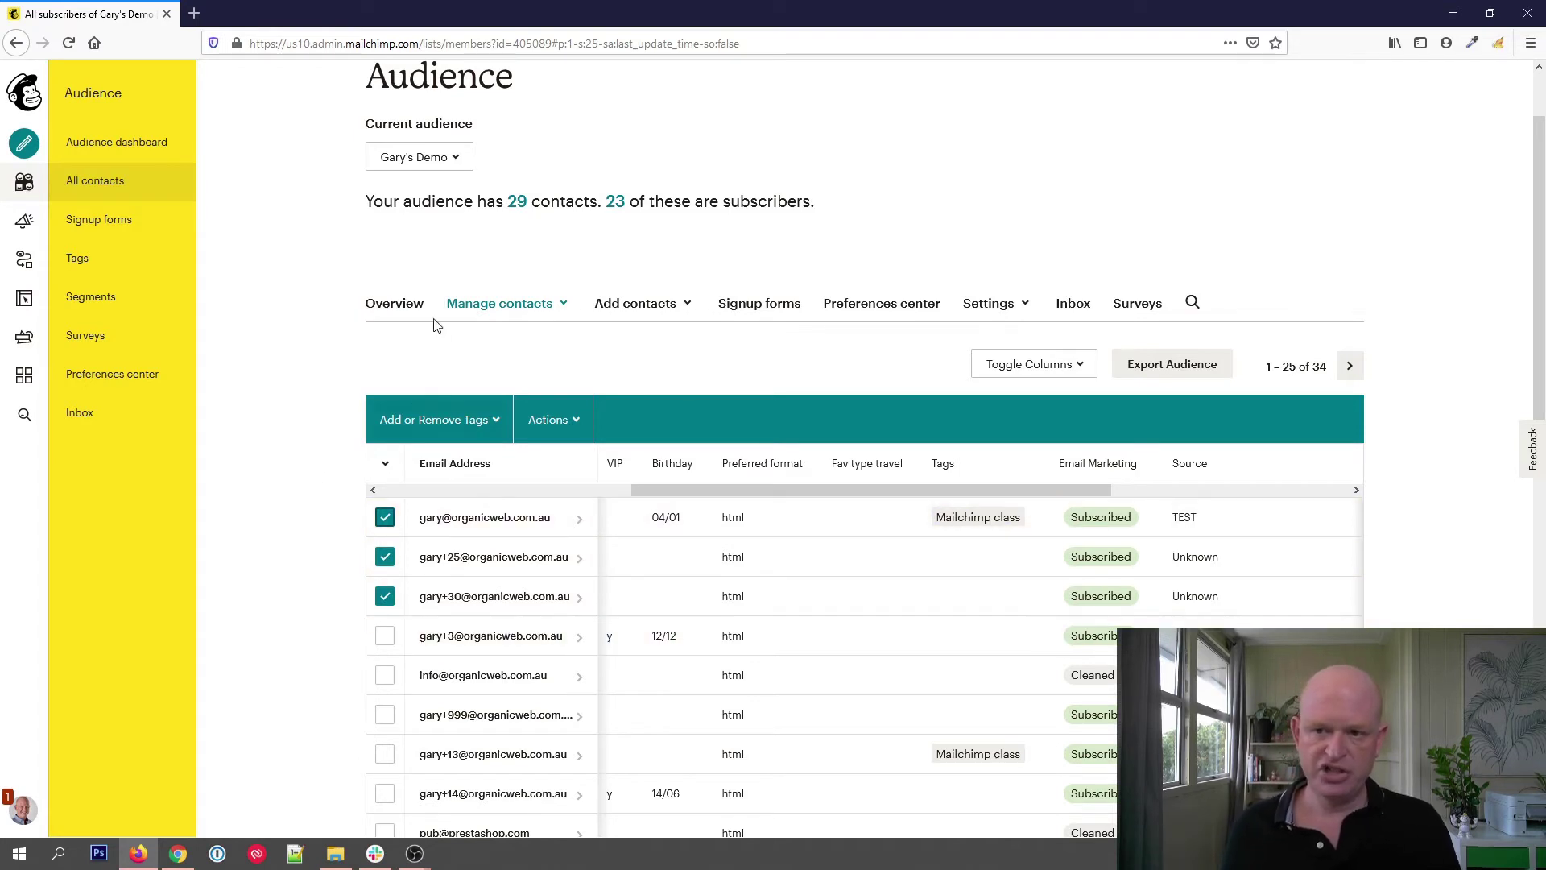
click(492, 420)
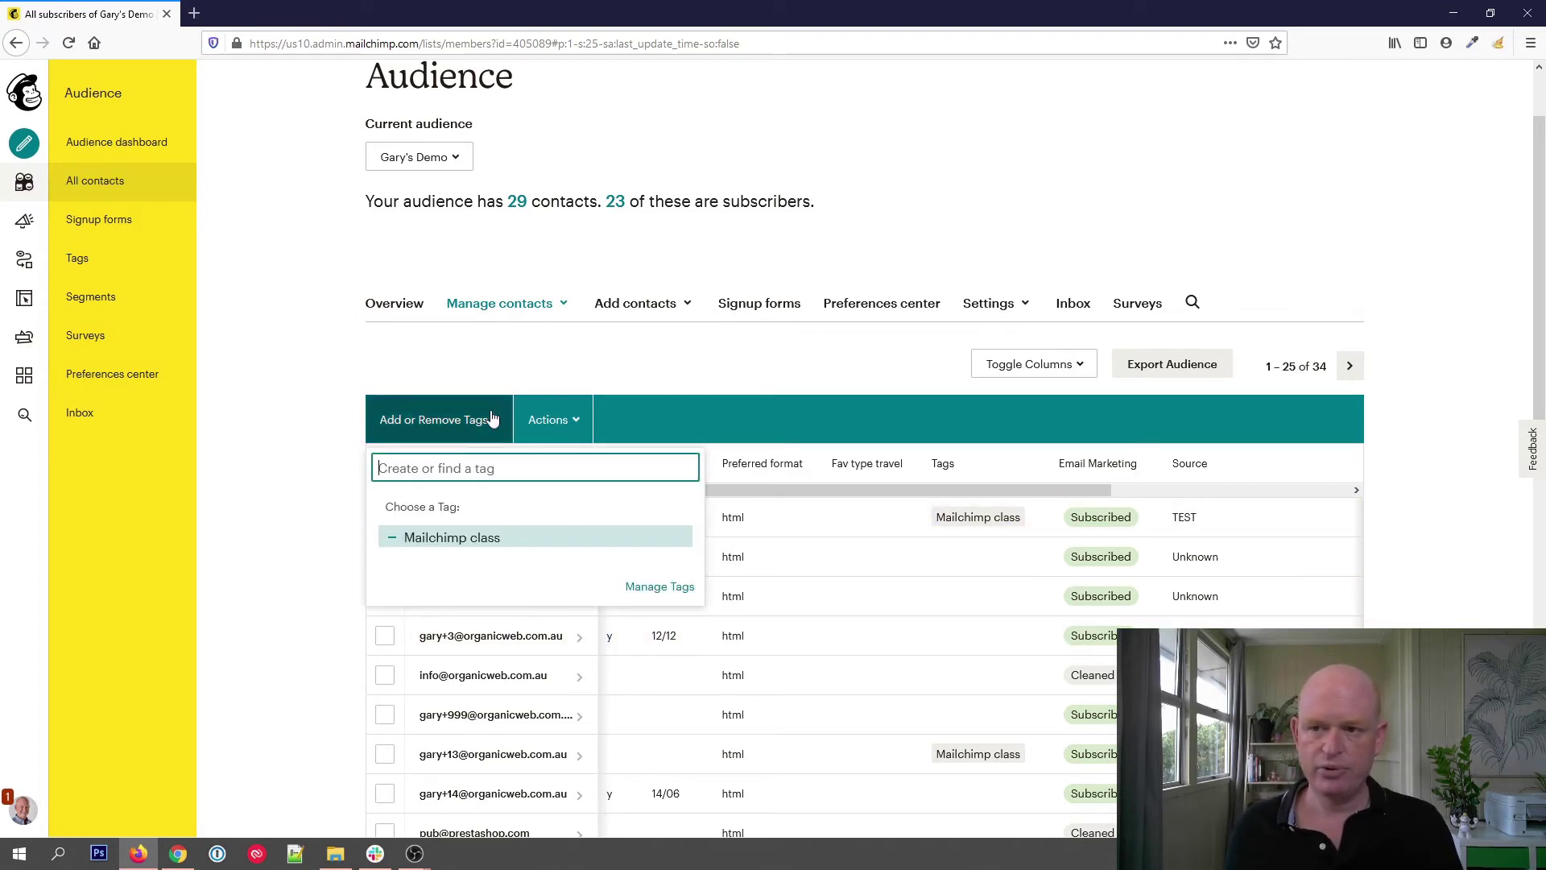
text(Existing Customer)
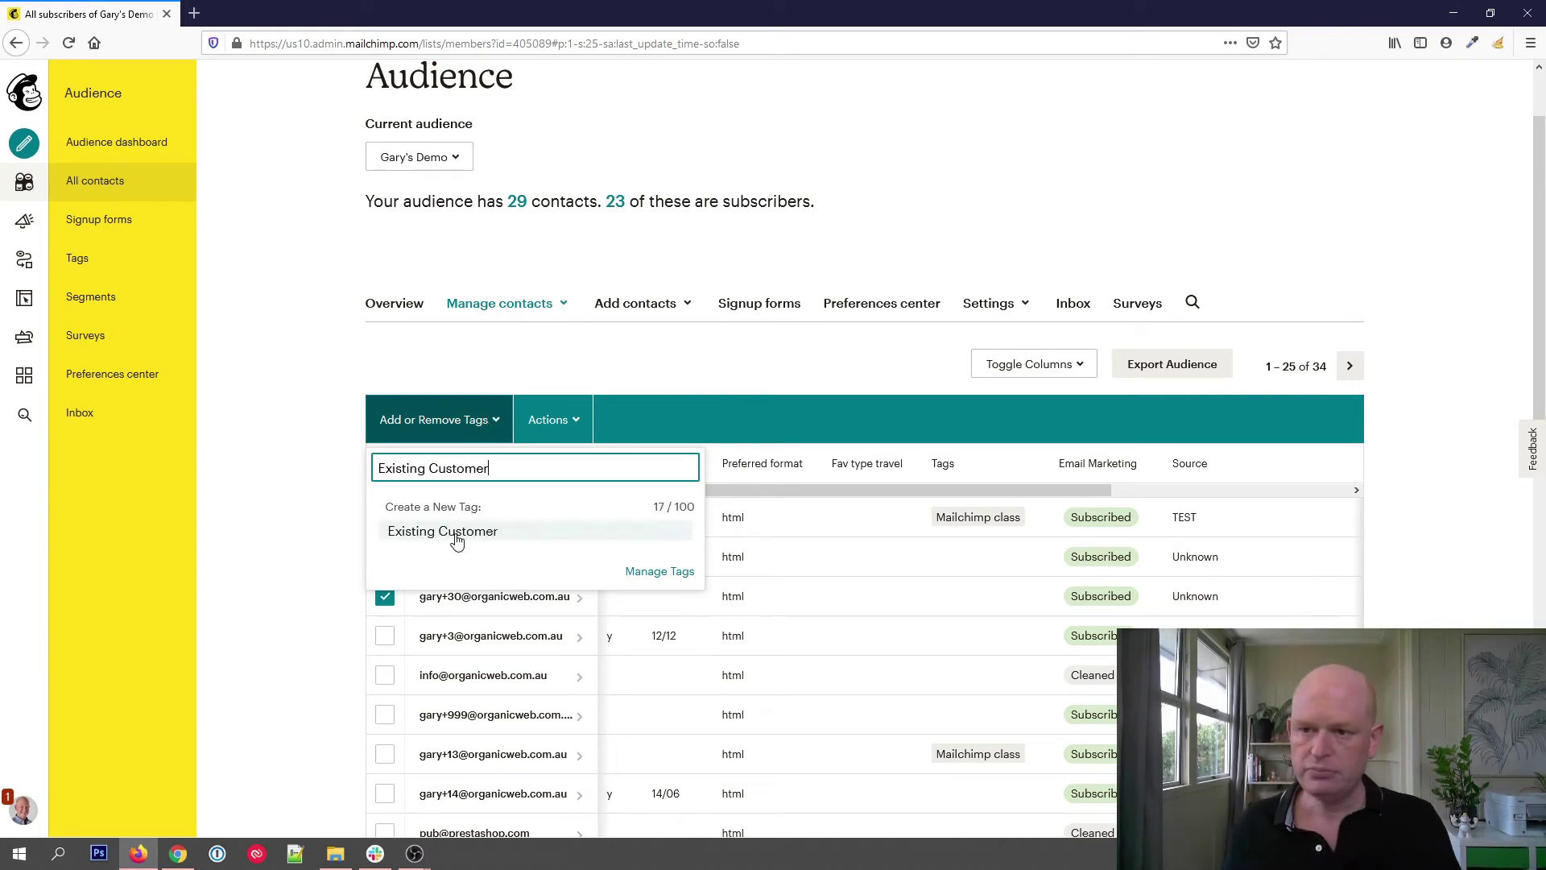
click(456, 533)
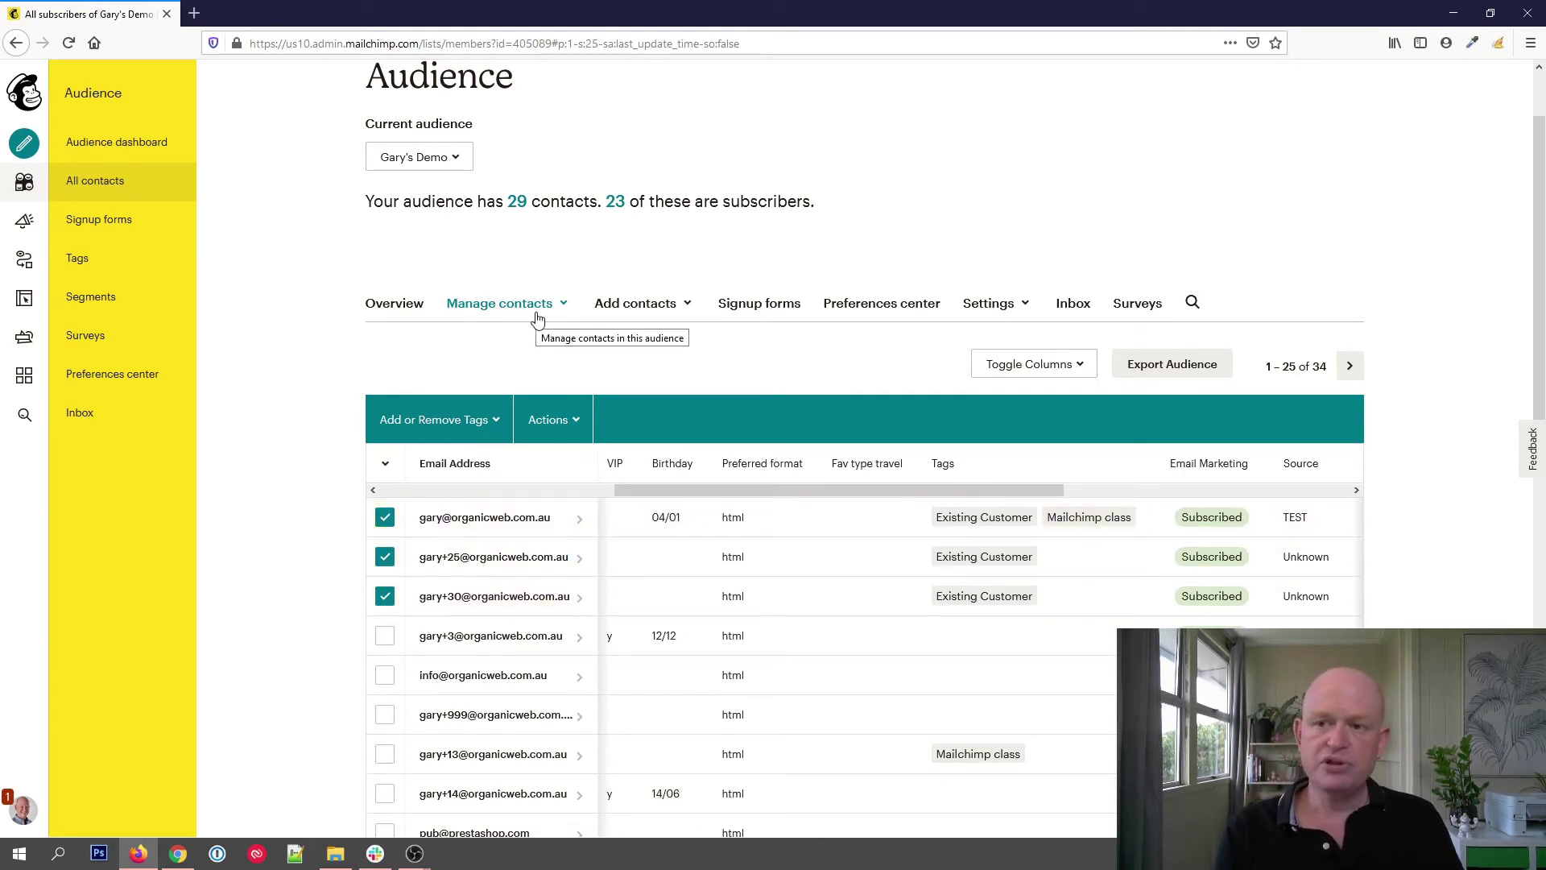
Tag the first contact's profile 'International Travel', then go back to All contacts.
click(496, 525)
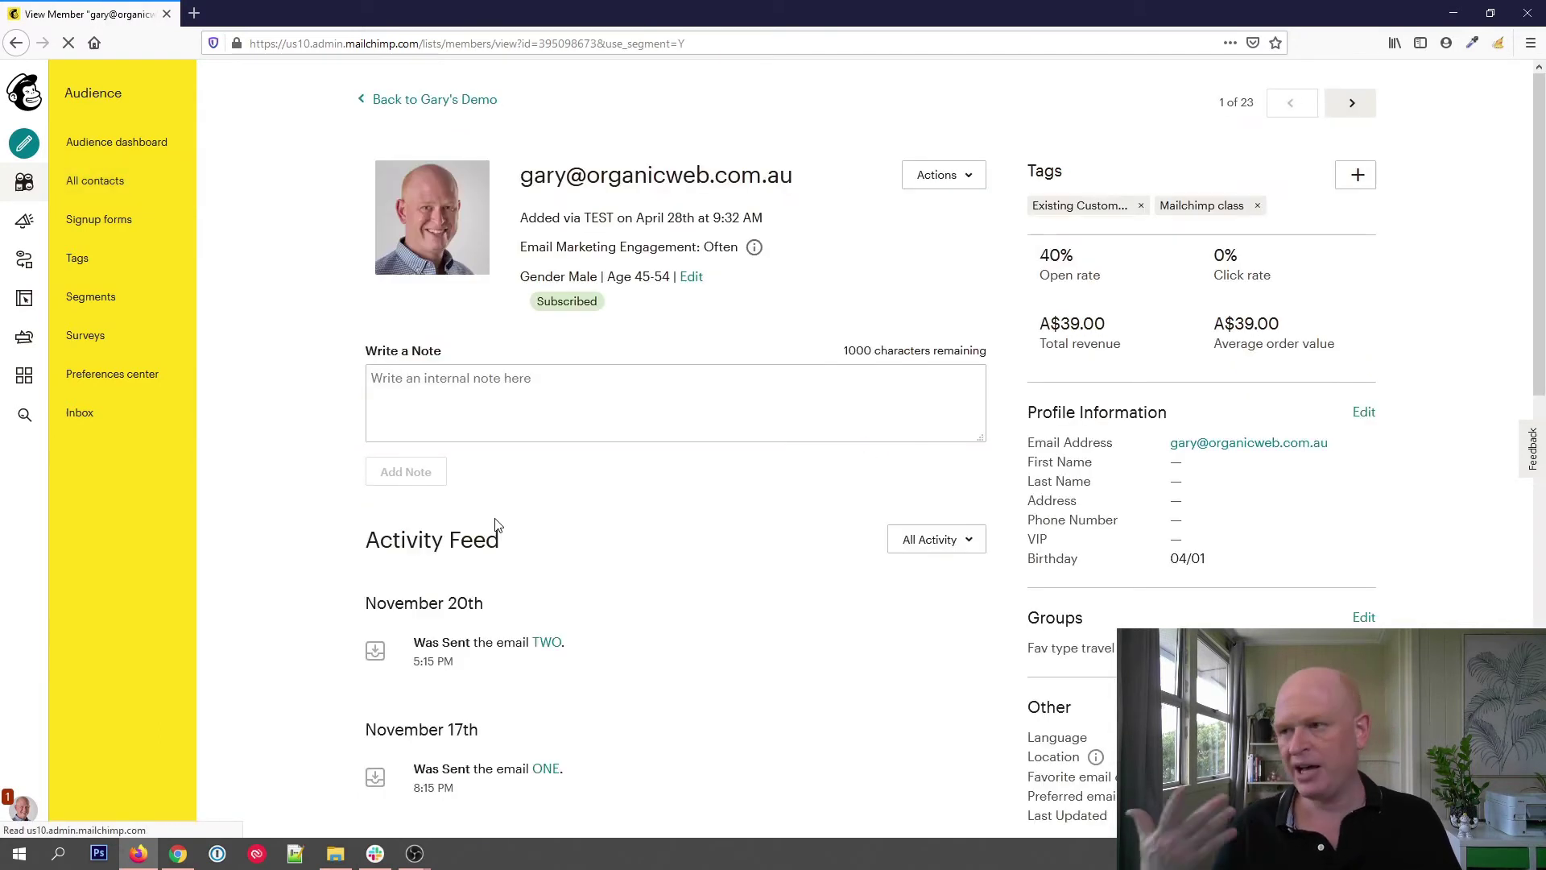
click(1351, 178)
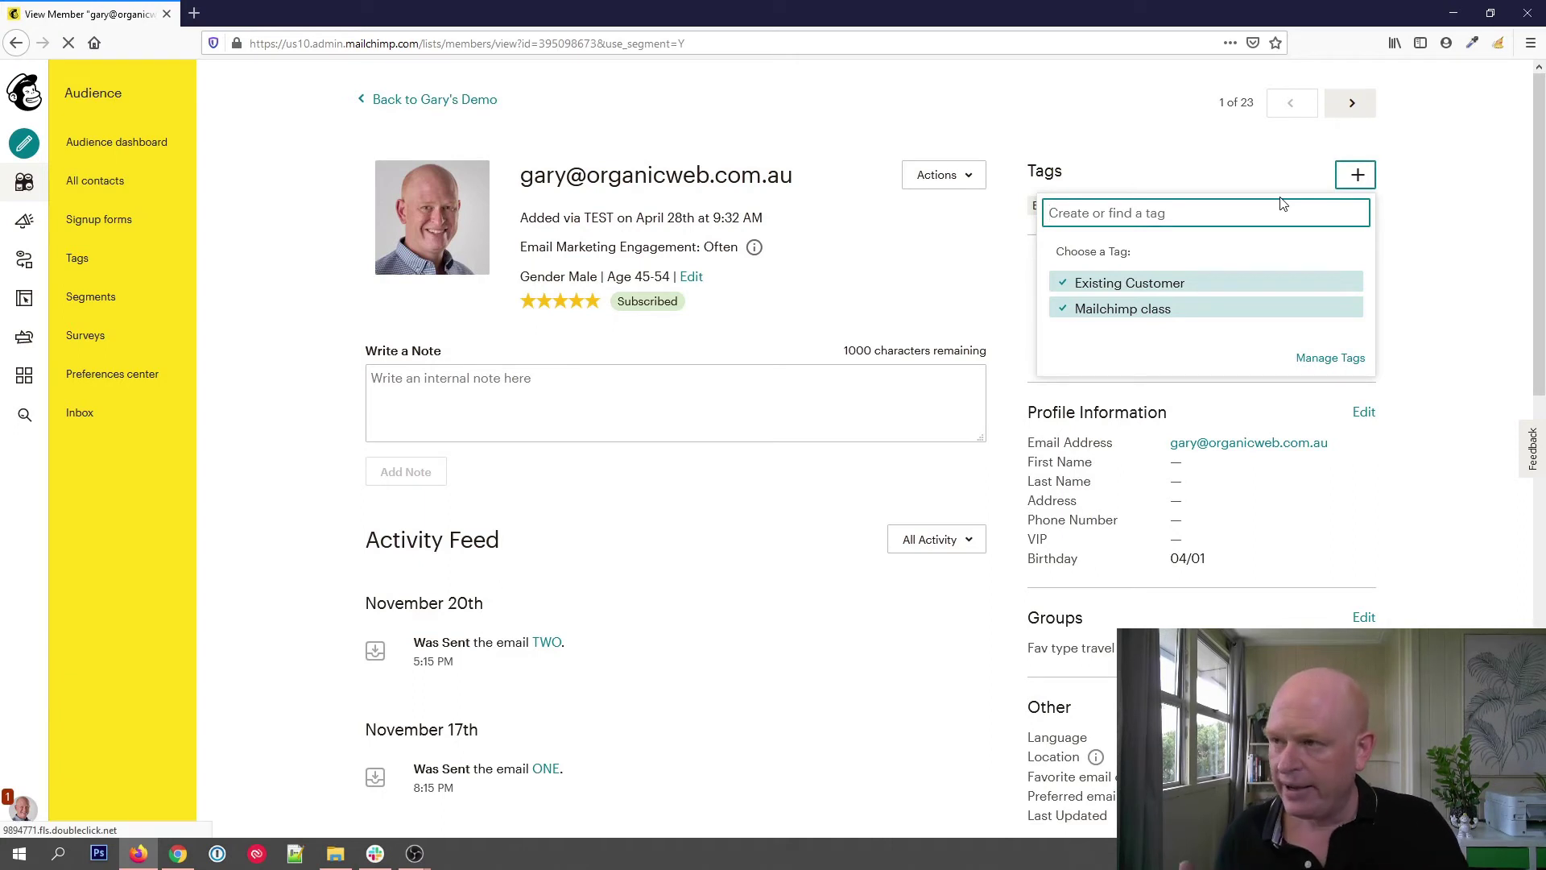
text(In)
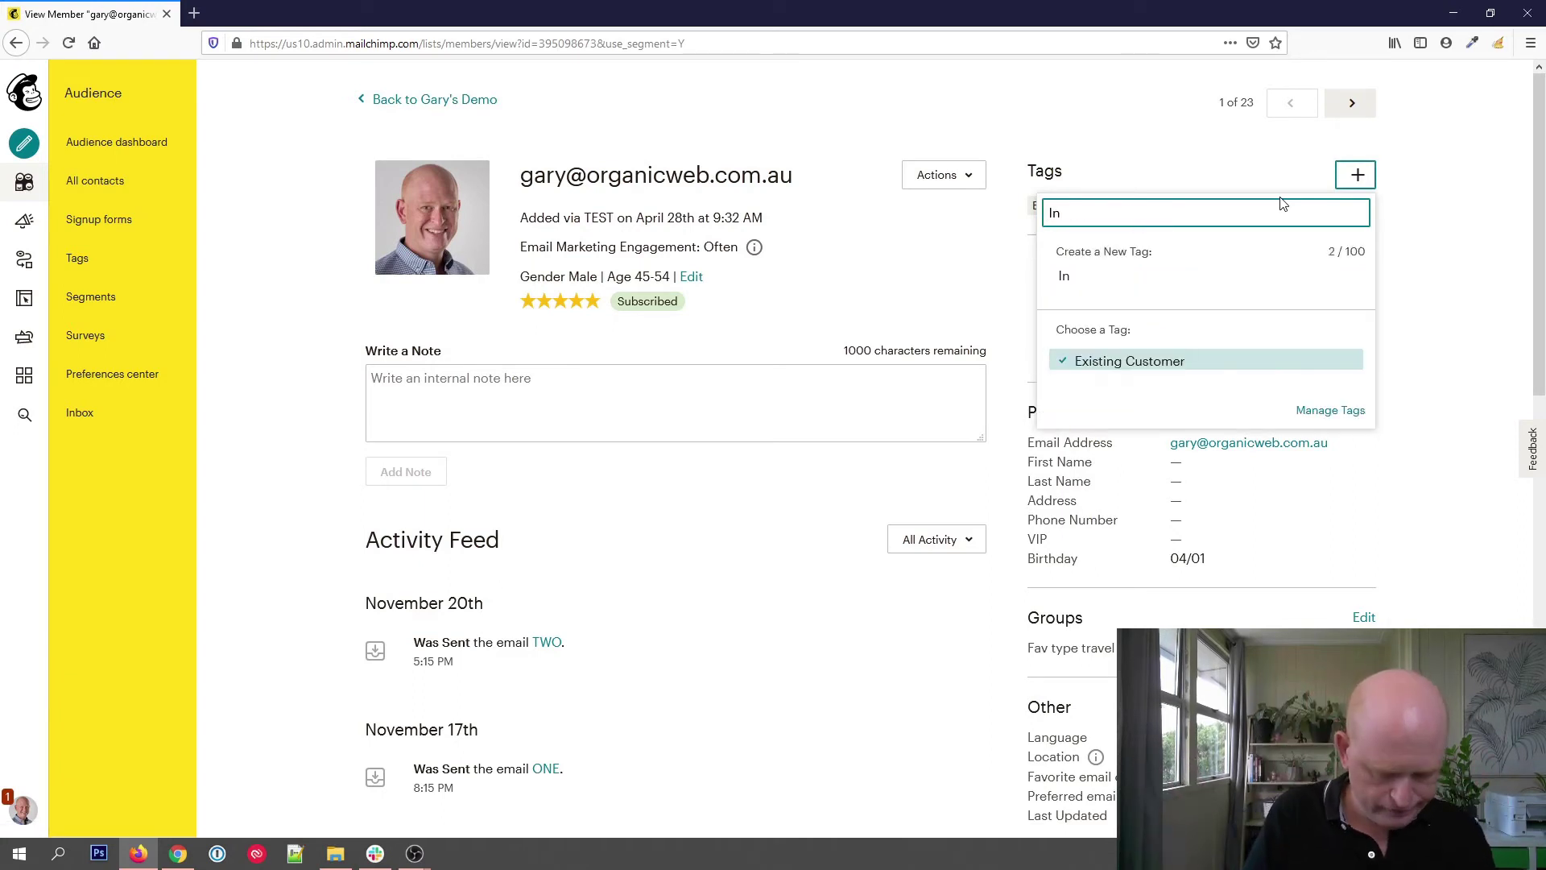
text(ternational Travel)
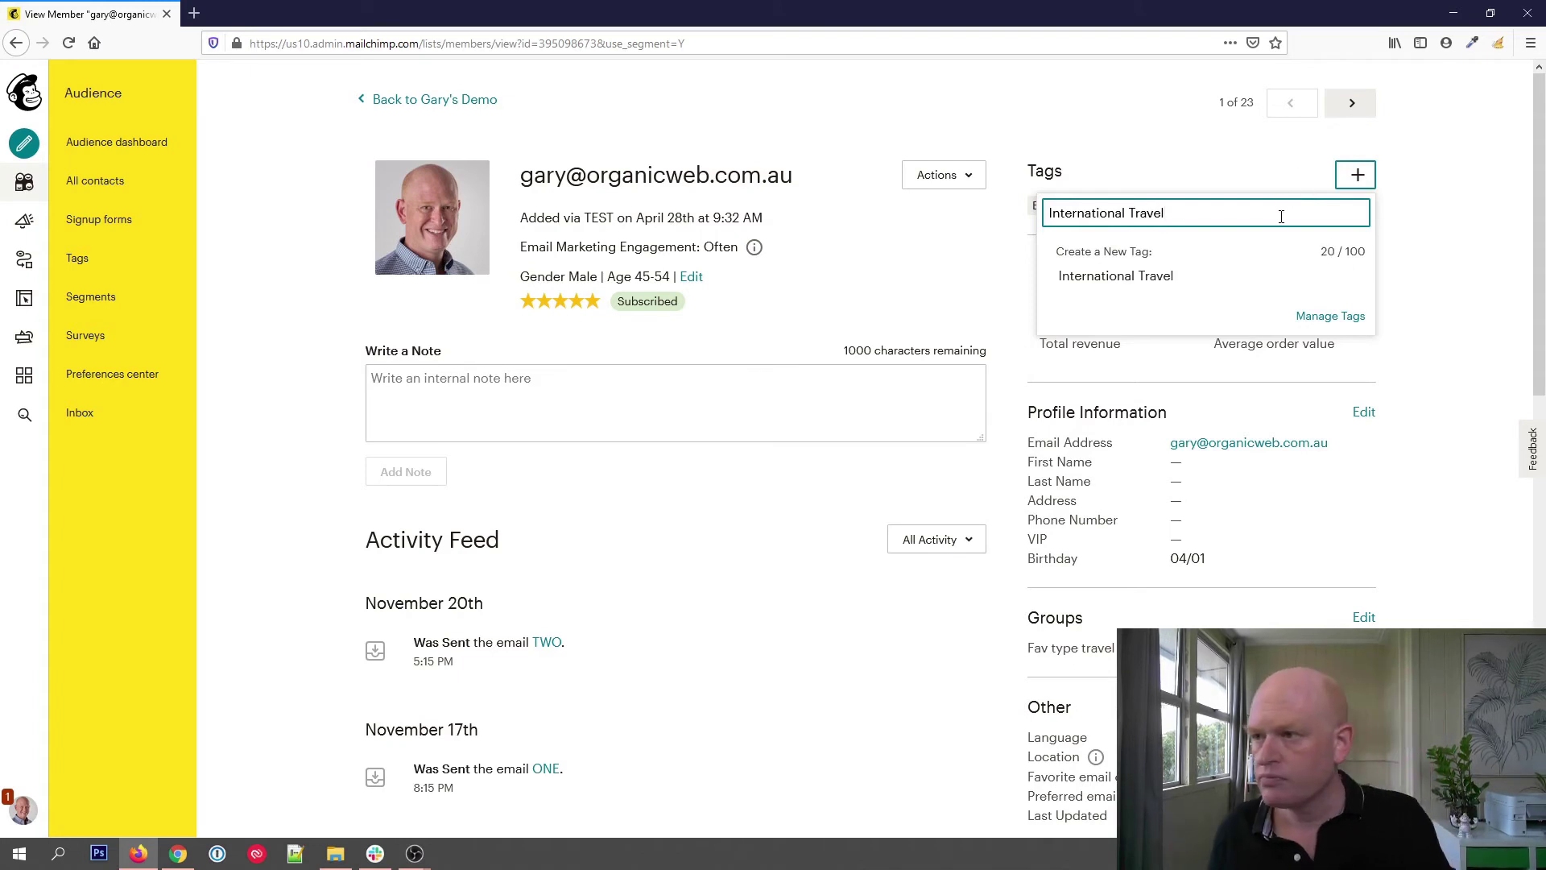
right_click(1132, 289)
key(Escape)
click(1126, 276)
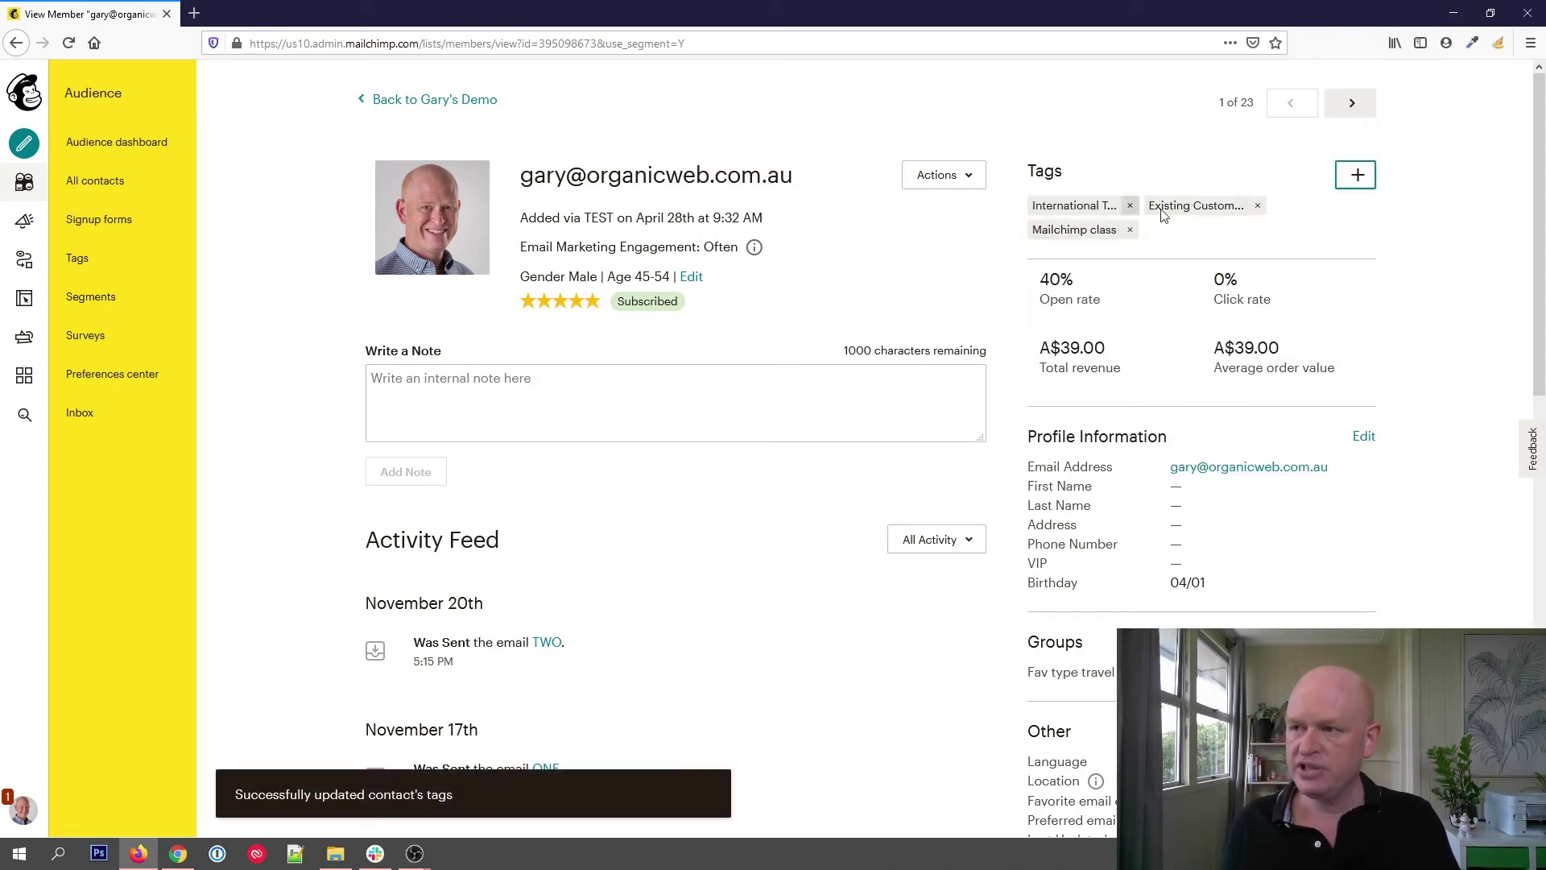
click(126, 183)
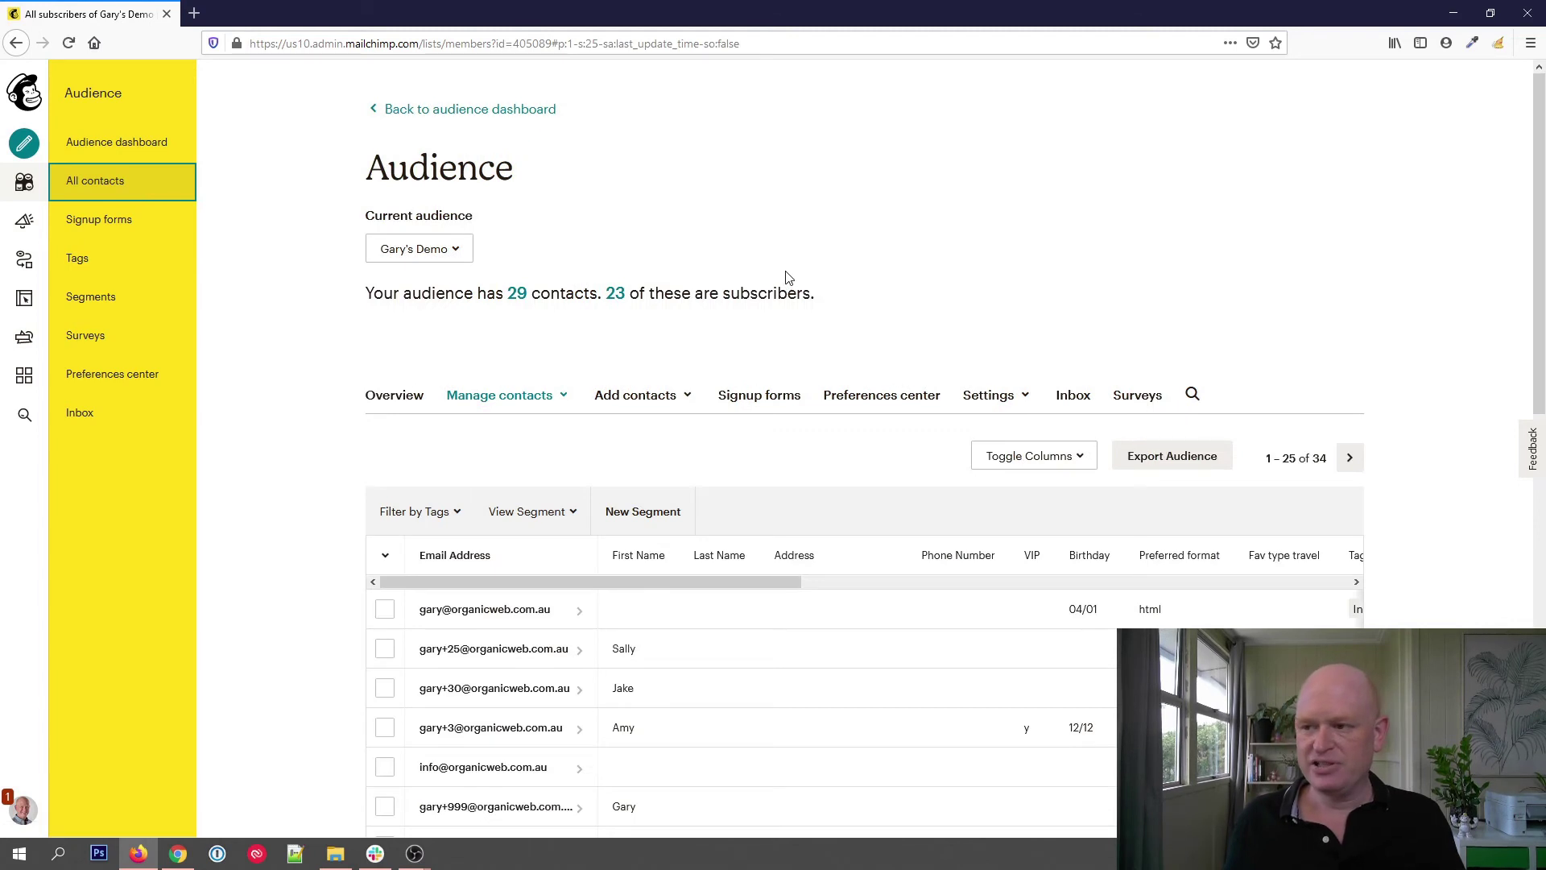
scroll(701, 322, down, 2)
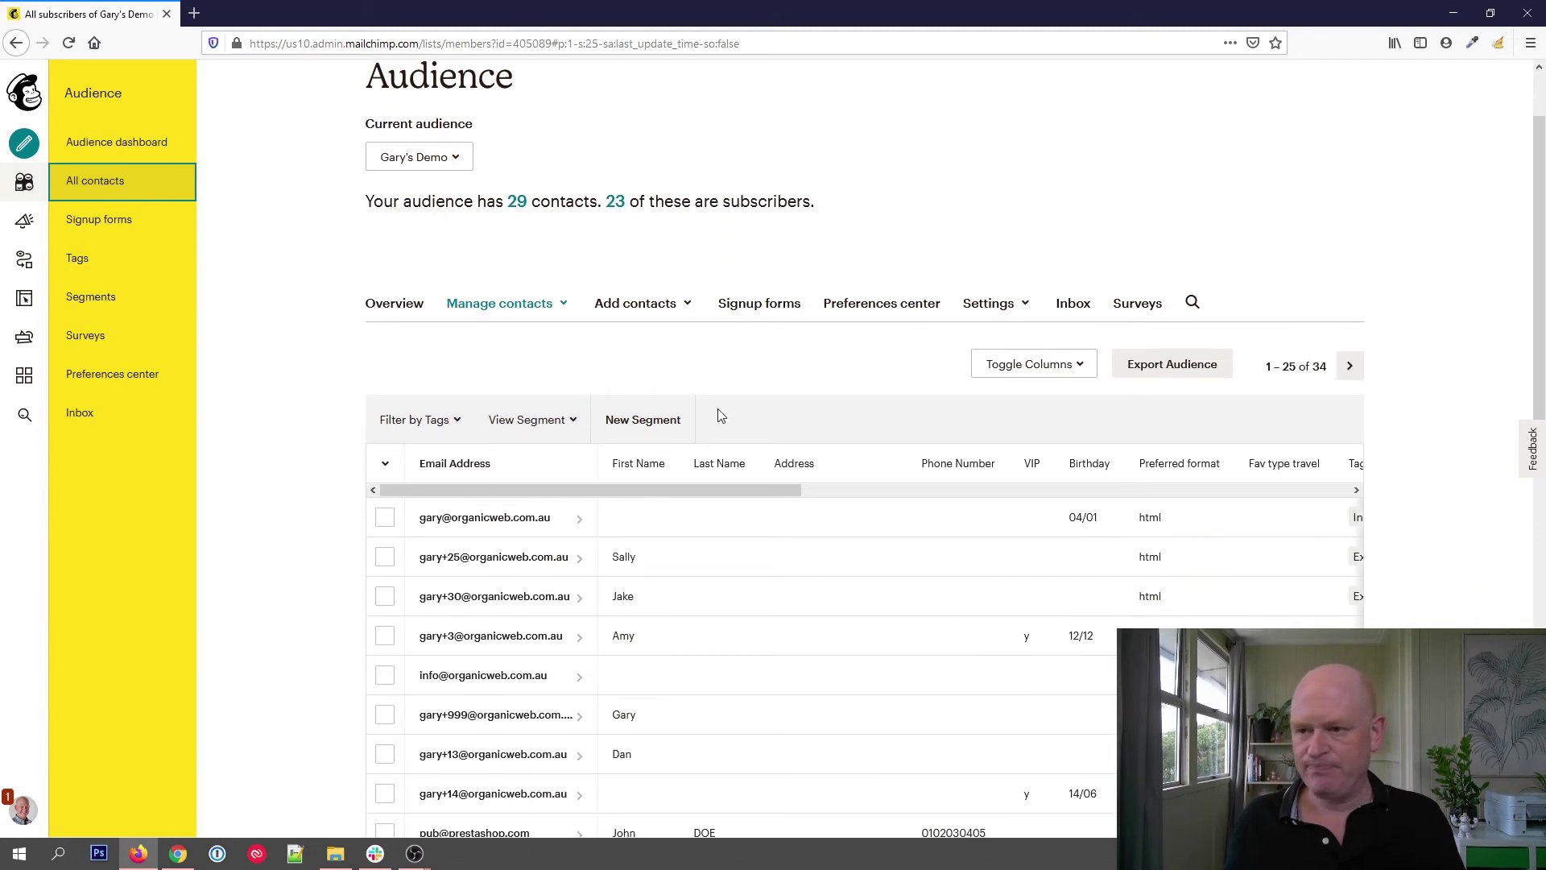
Begin a bulk tag named 'Singapore' from the Tags page, set to paste email addresses.
click(561, 314)
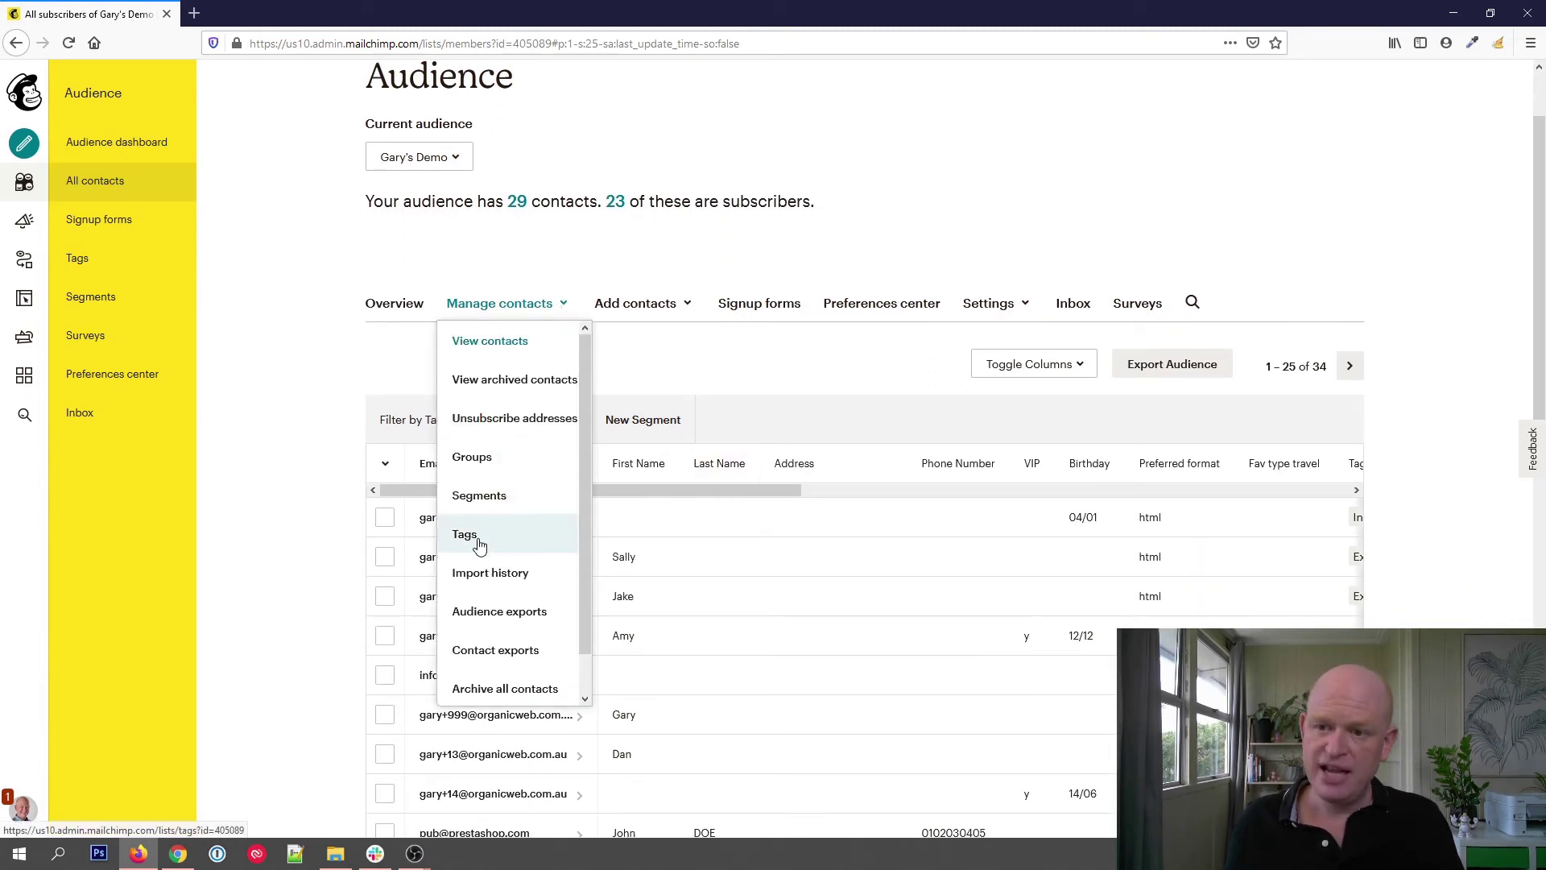
click(109, 266)
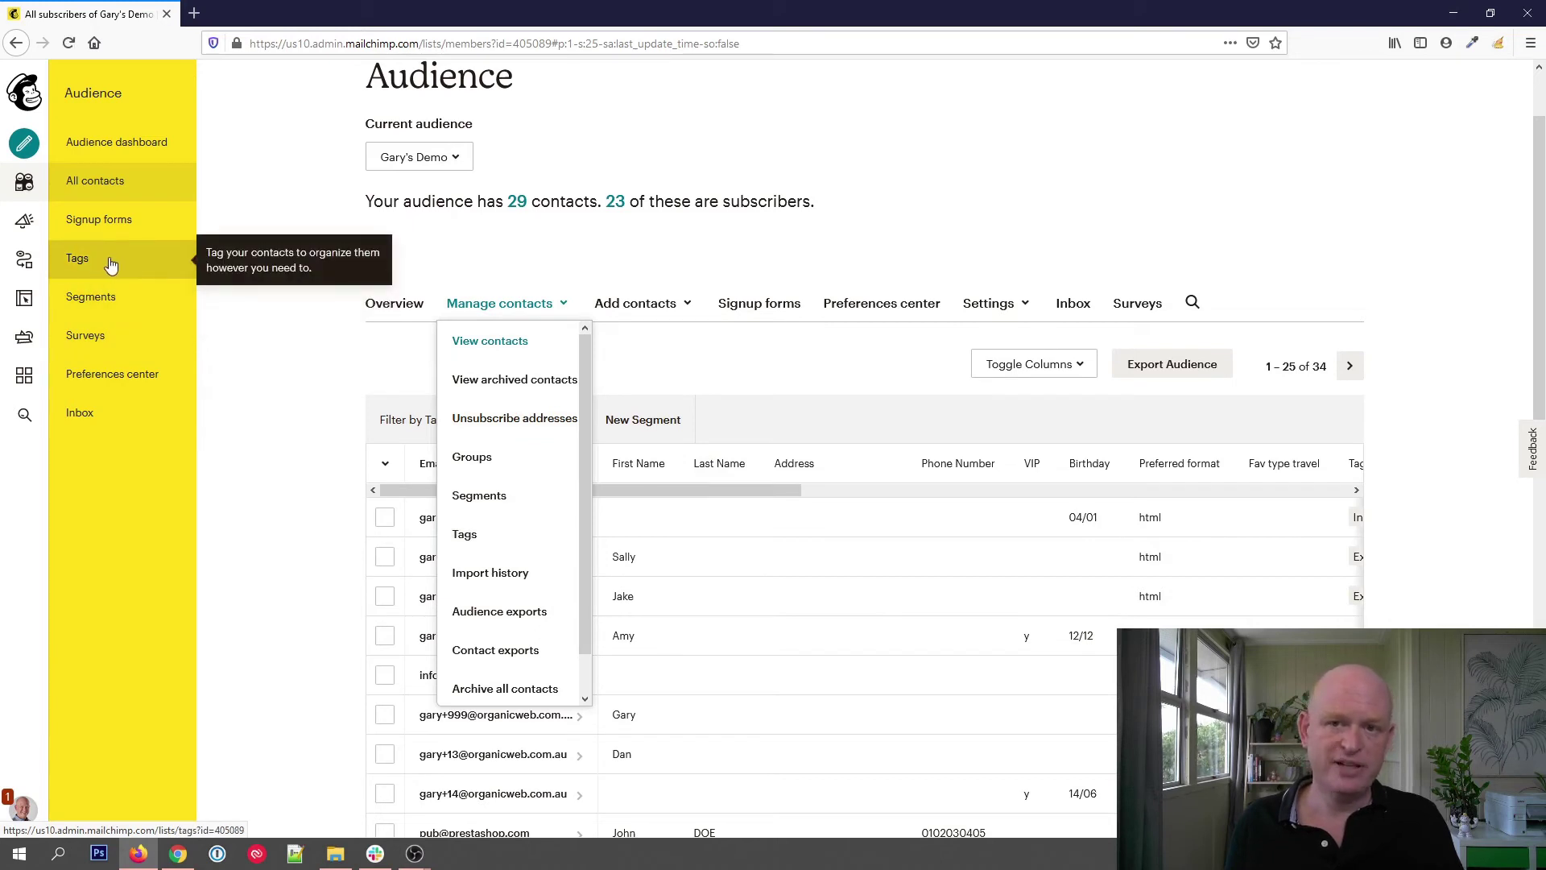
click(109, 266)
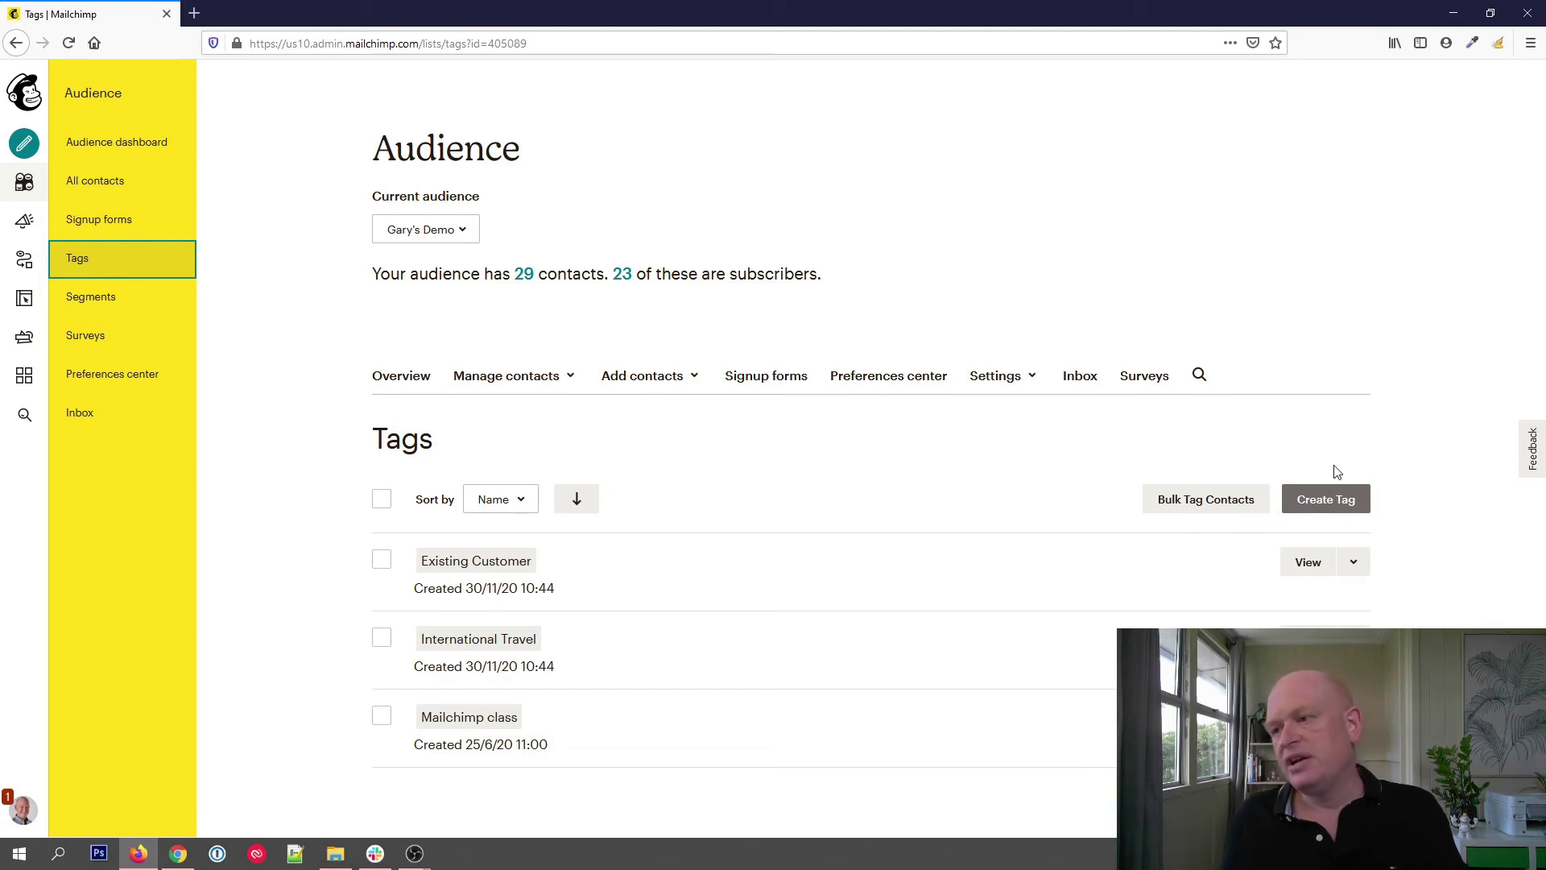
click(1232, 501)
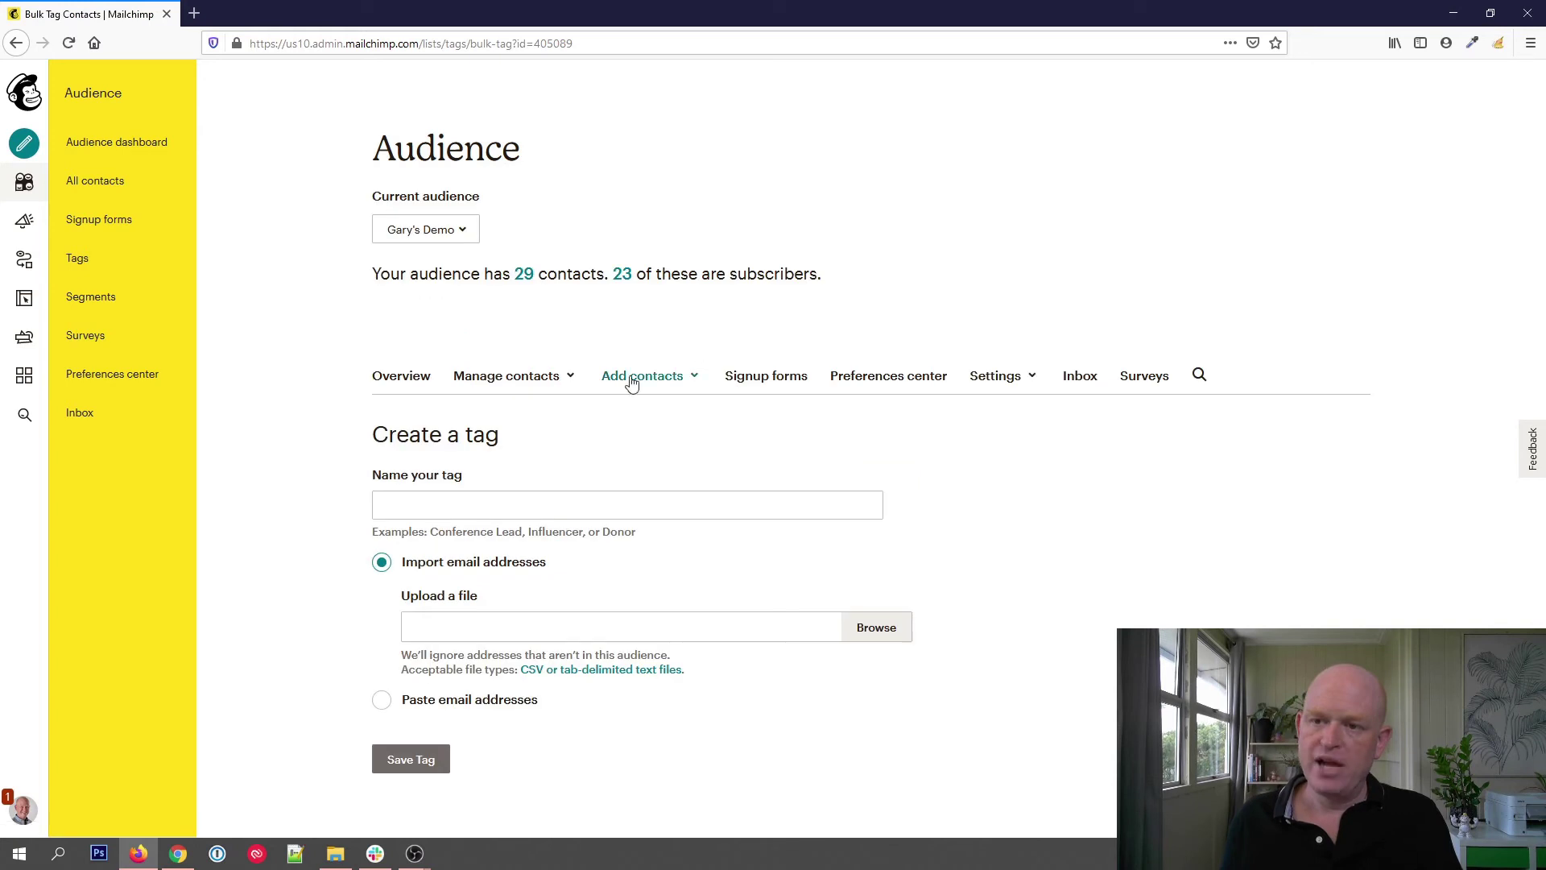
click(653, 508)
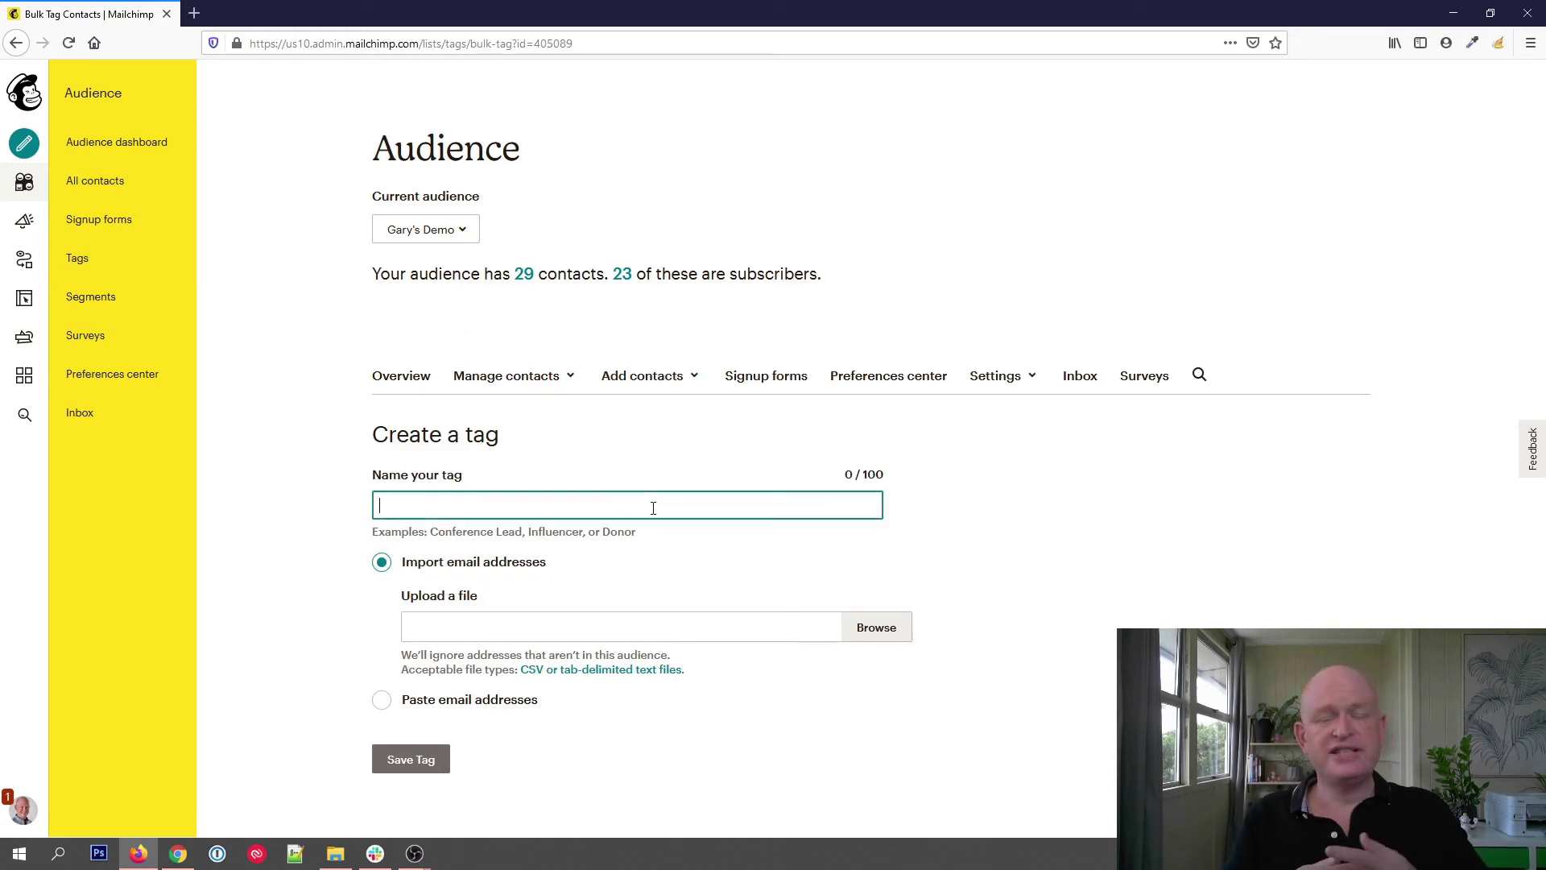
text(Sin)
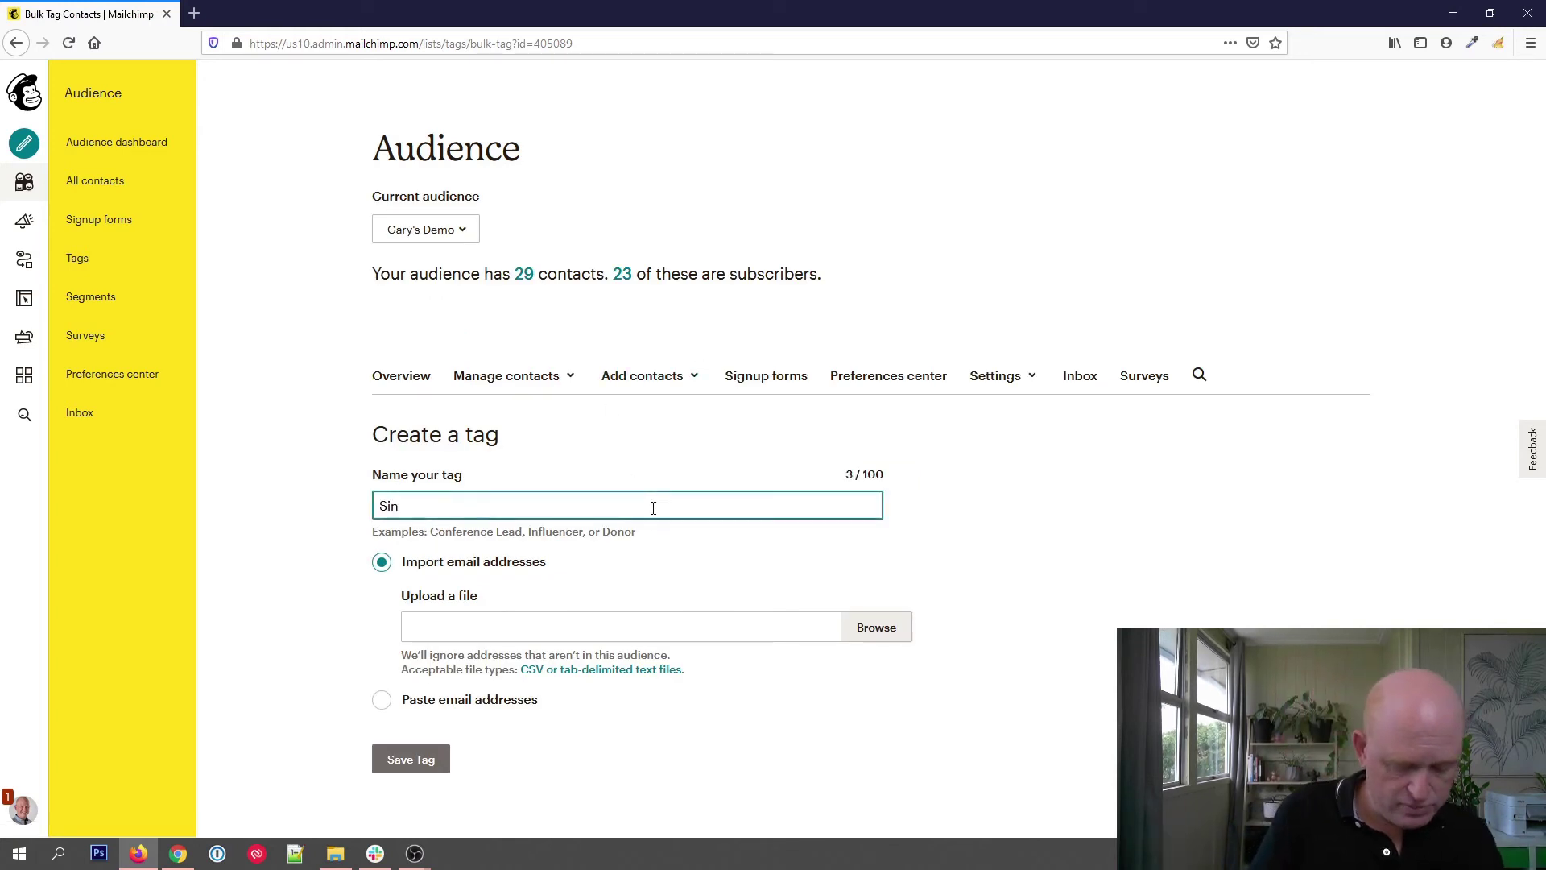
text(gapore)
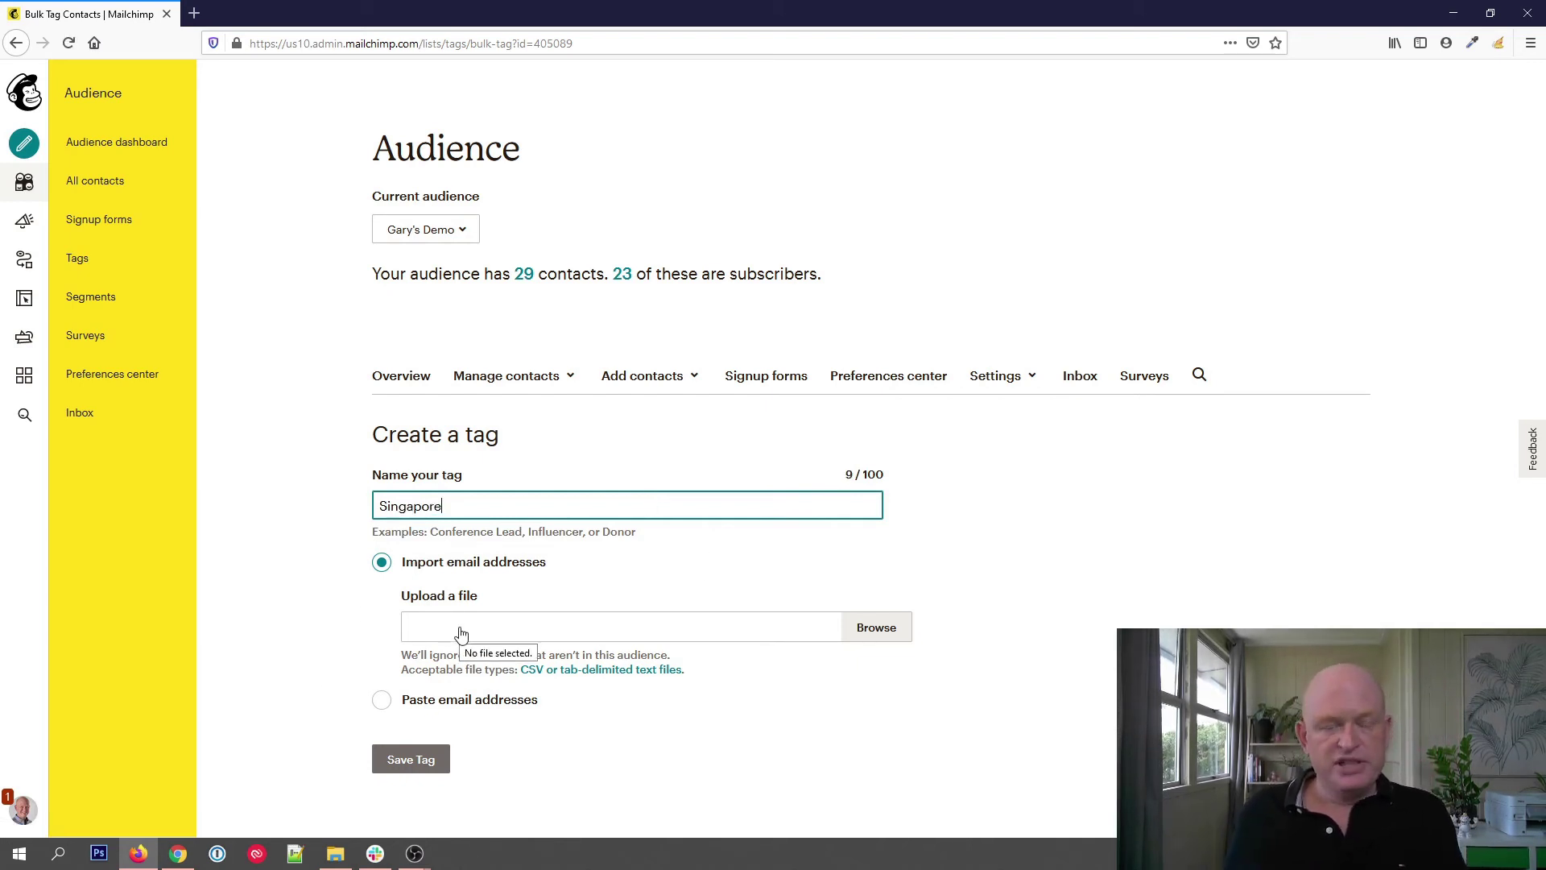
click(423, 701)
scroll(531, 677, down, 3)
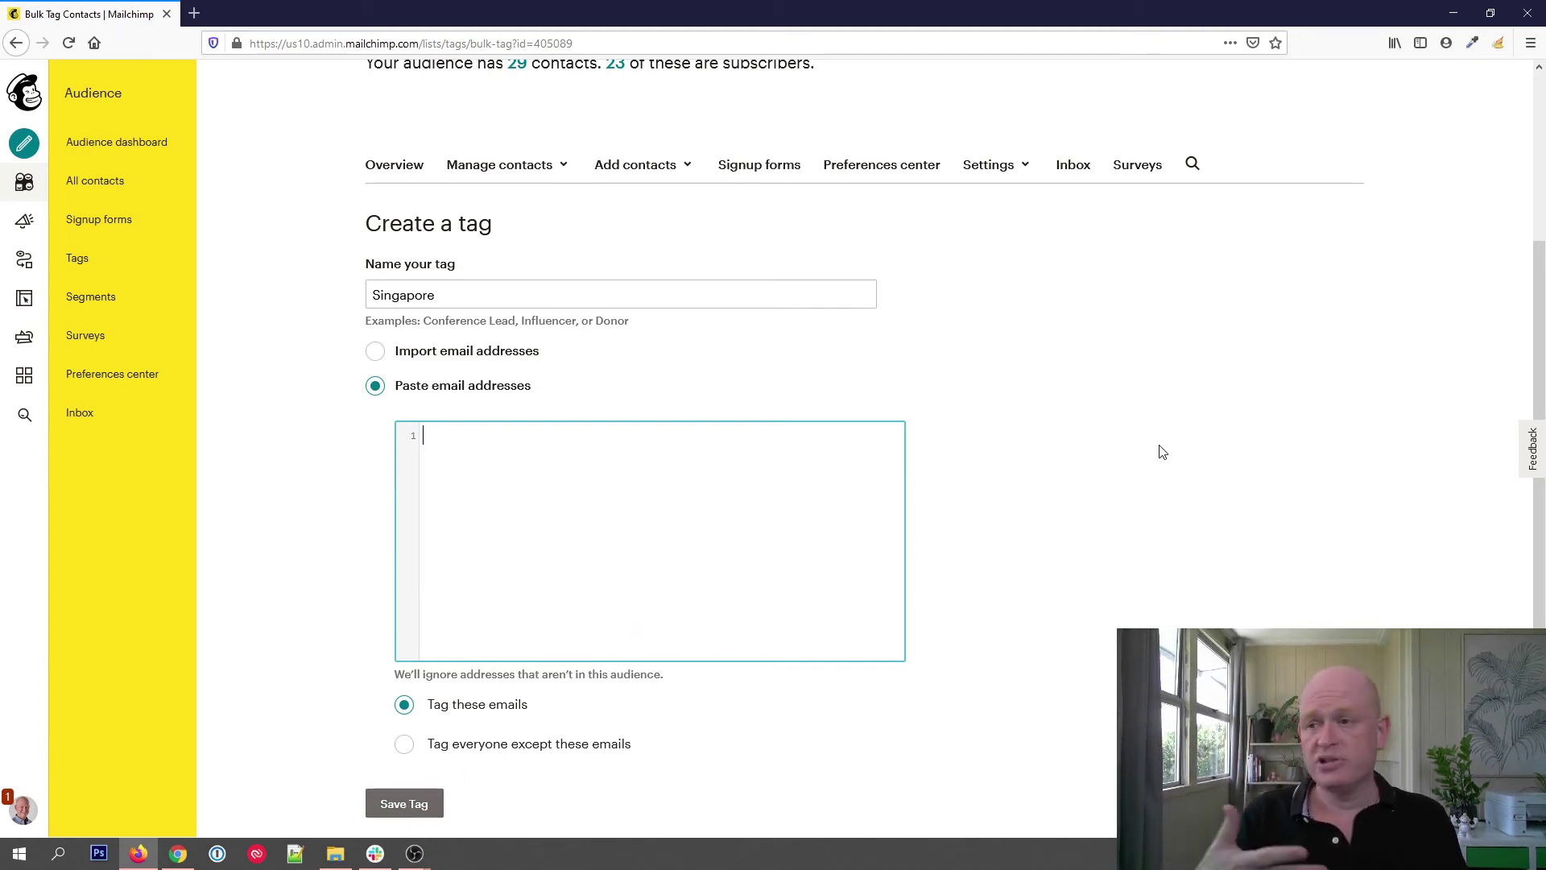
scroll(1073, 408, up, 2)
scroll(1067, 408, up, 1)
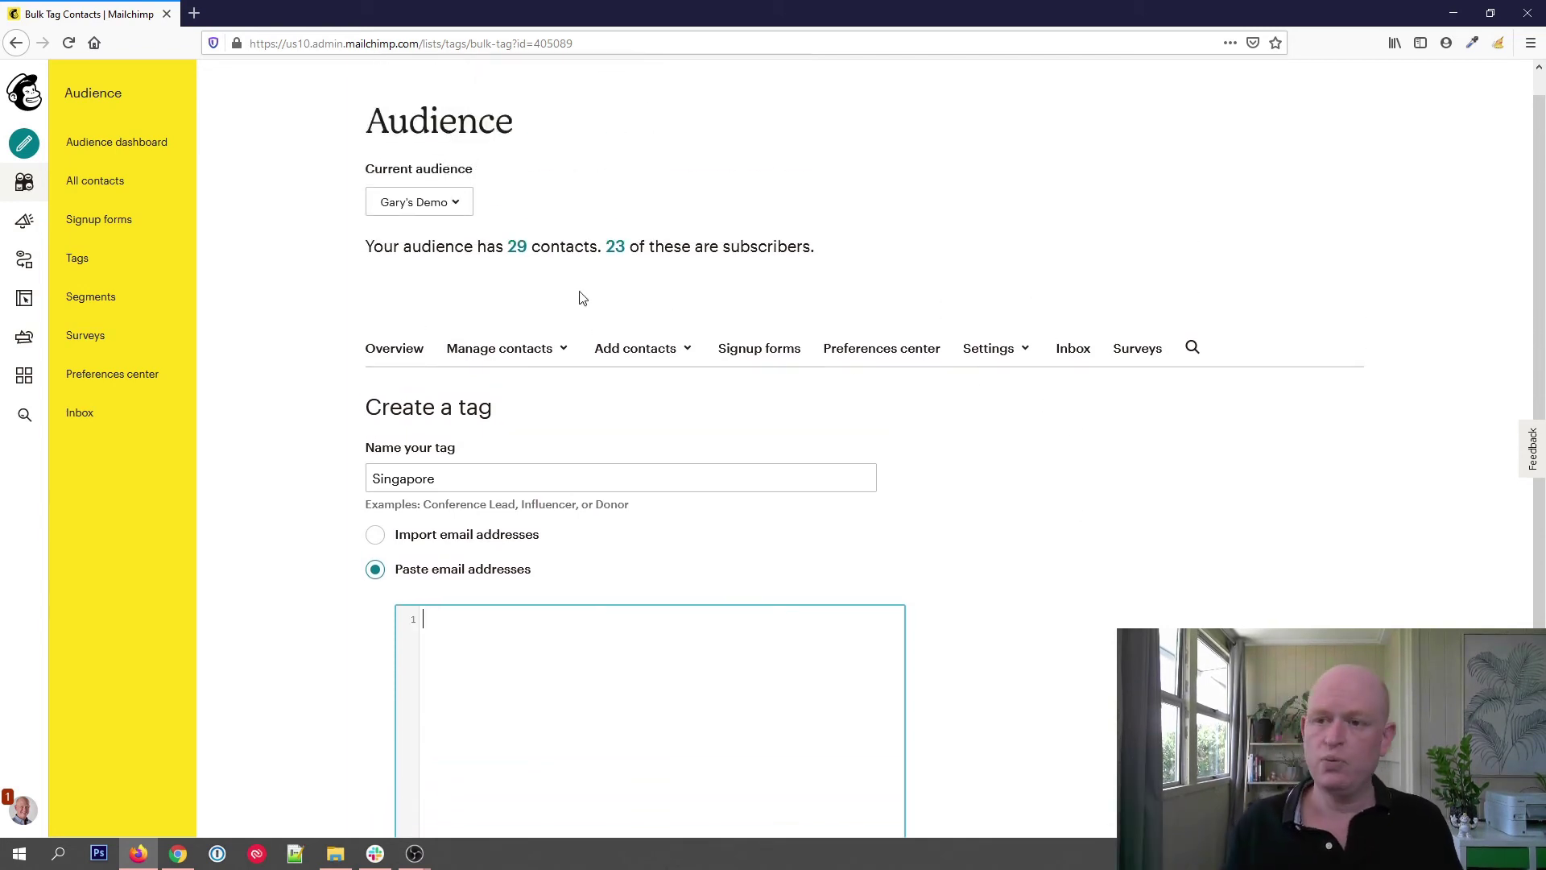
Return to the Tags page and inspect the Existing Customer and Mailchimp class tag actions.
click(547, 360)
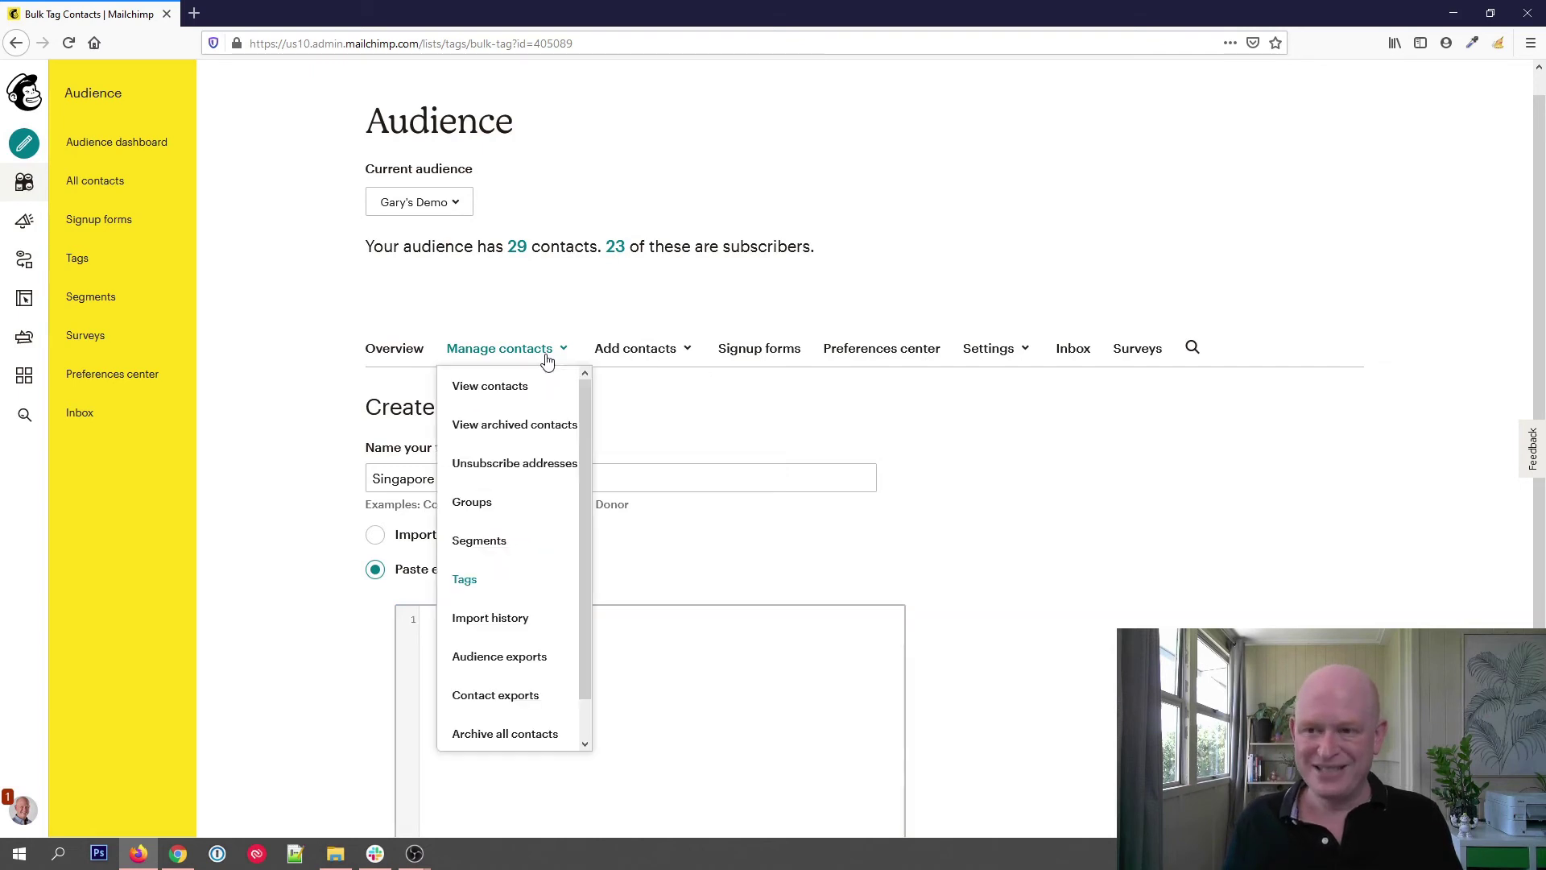
click(467, 581)
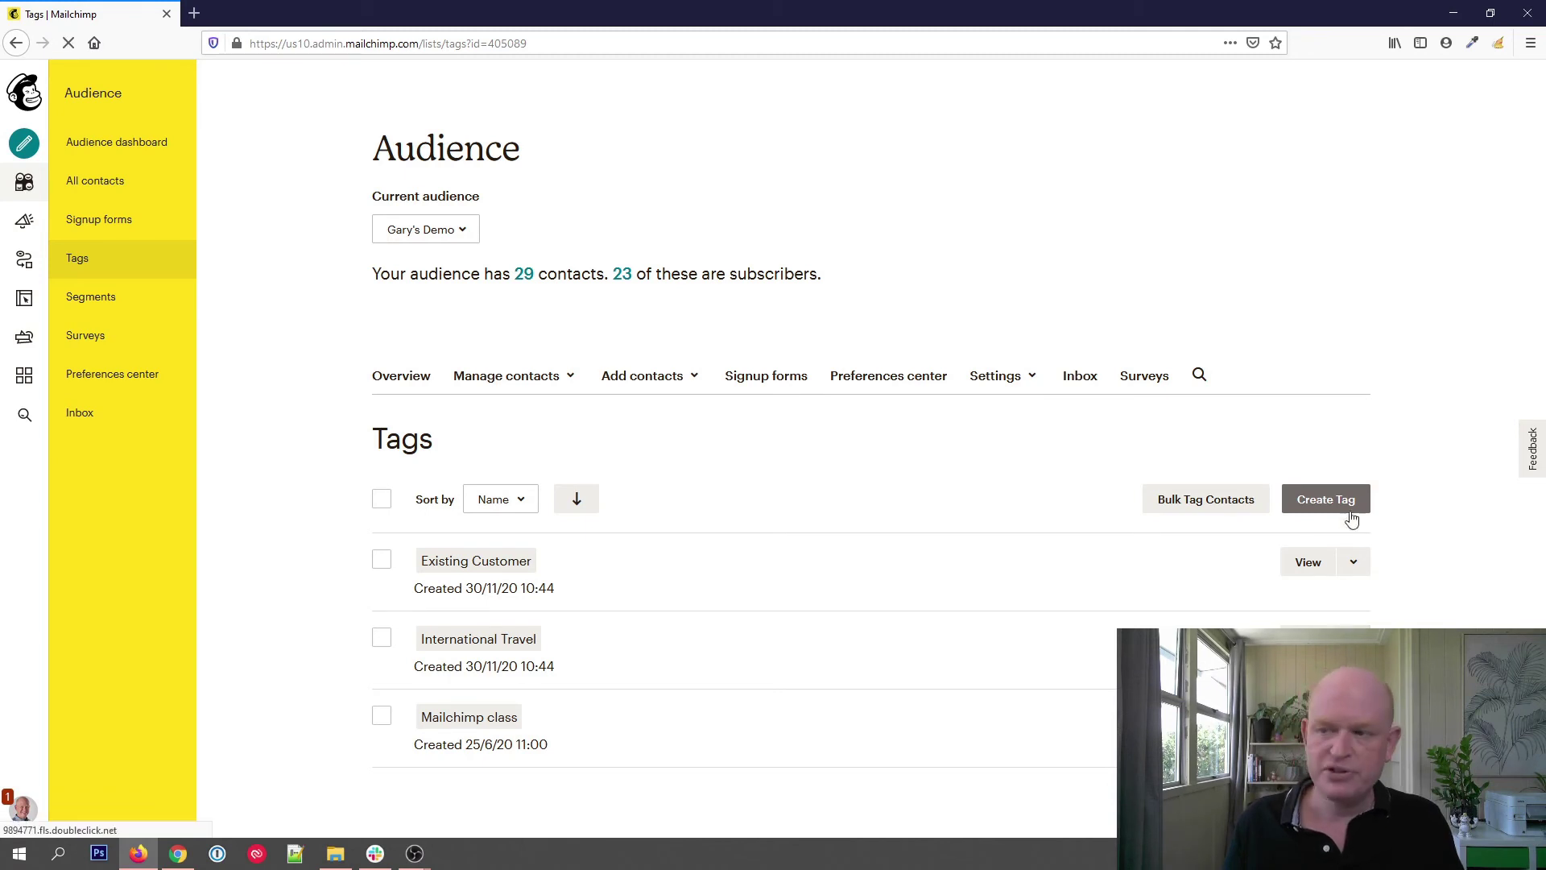
click(1354, 561)
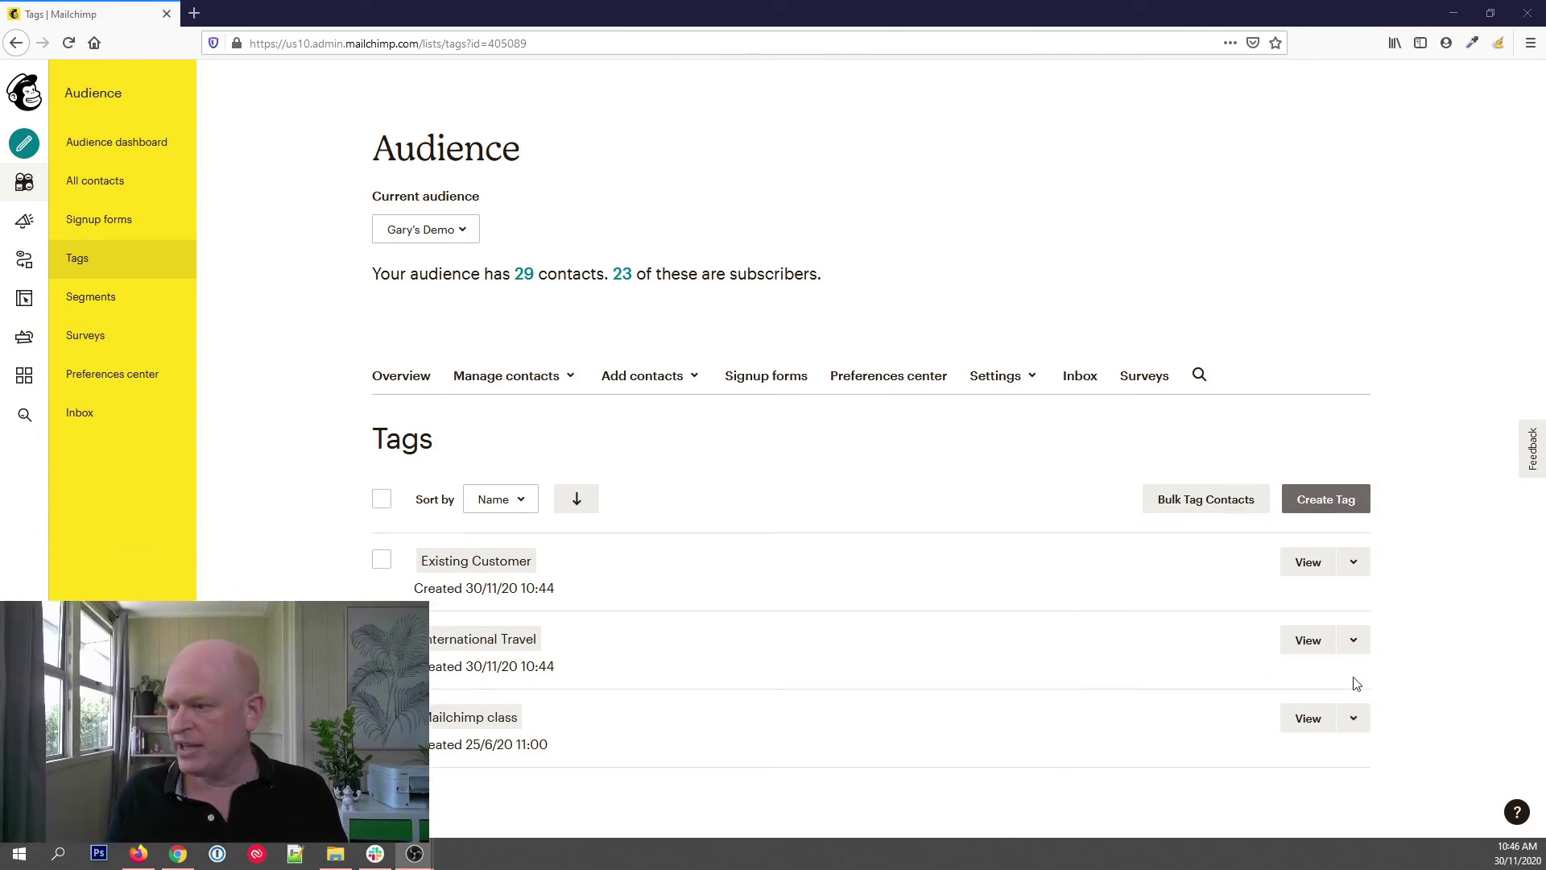
click(1356, 718)
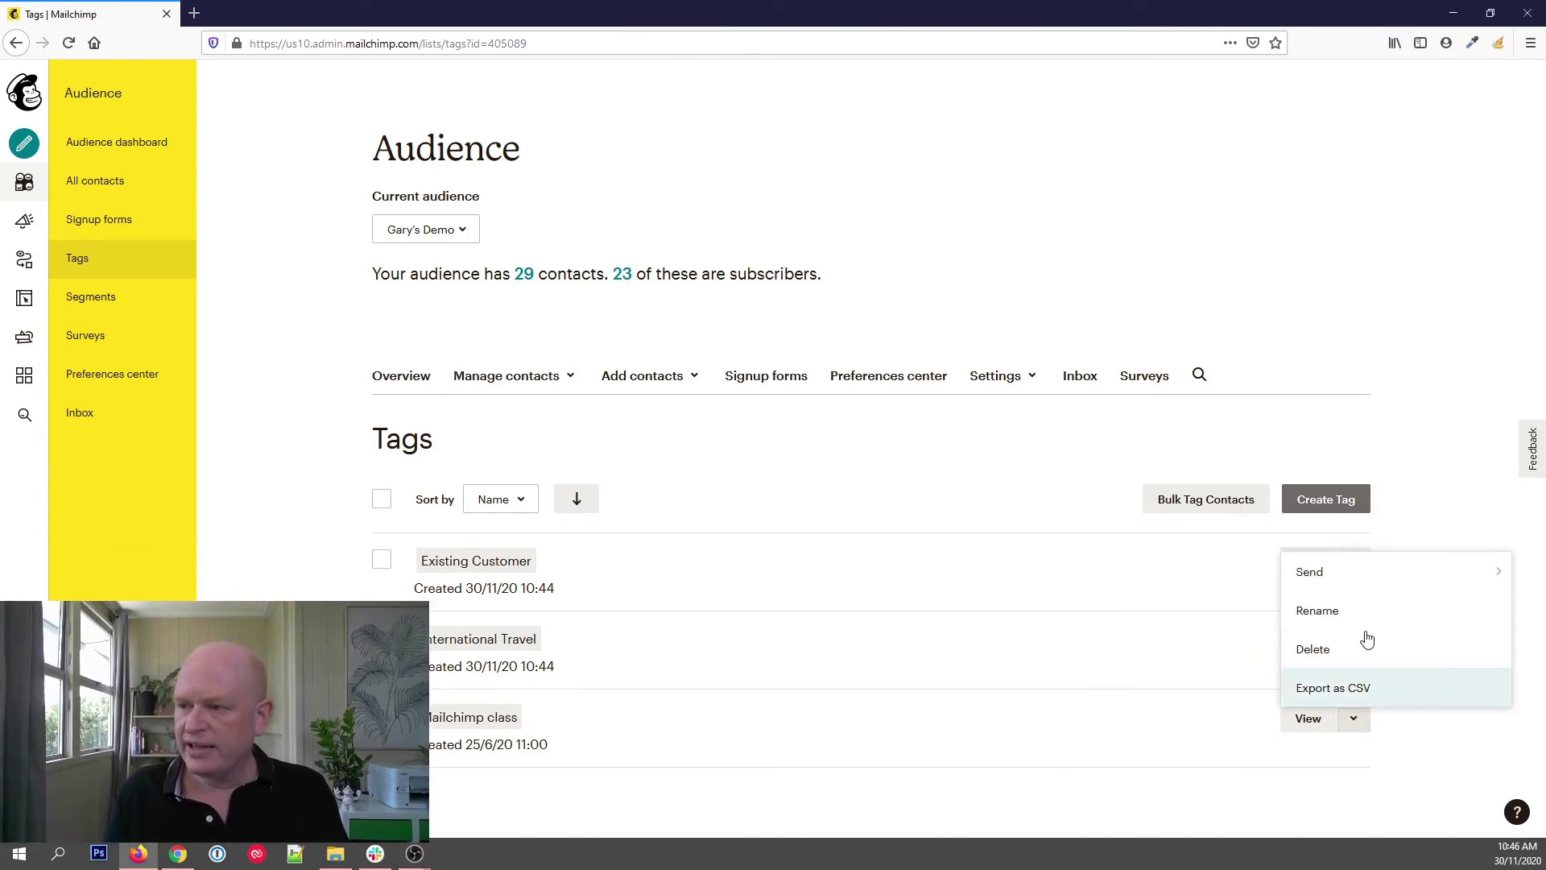
mouse_move(1389, 571)
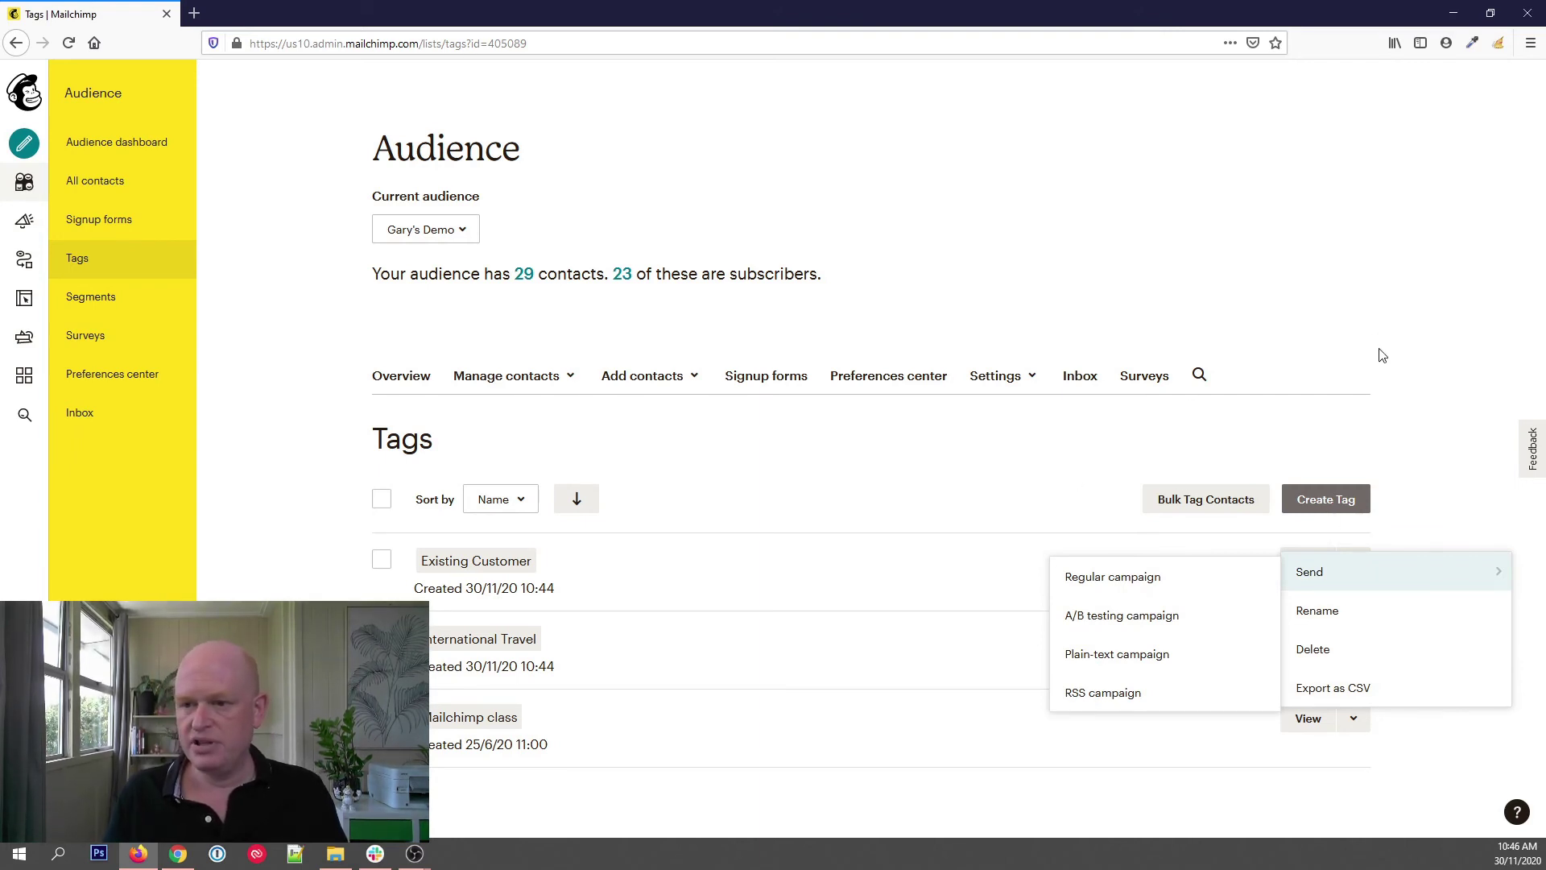
click(1284, 265)
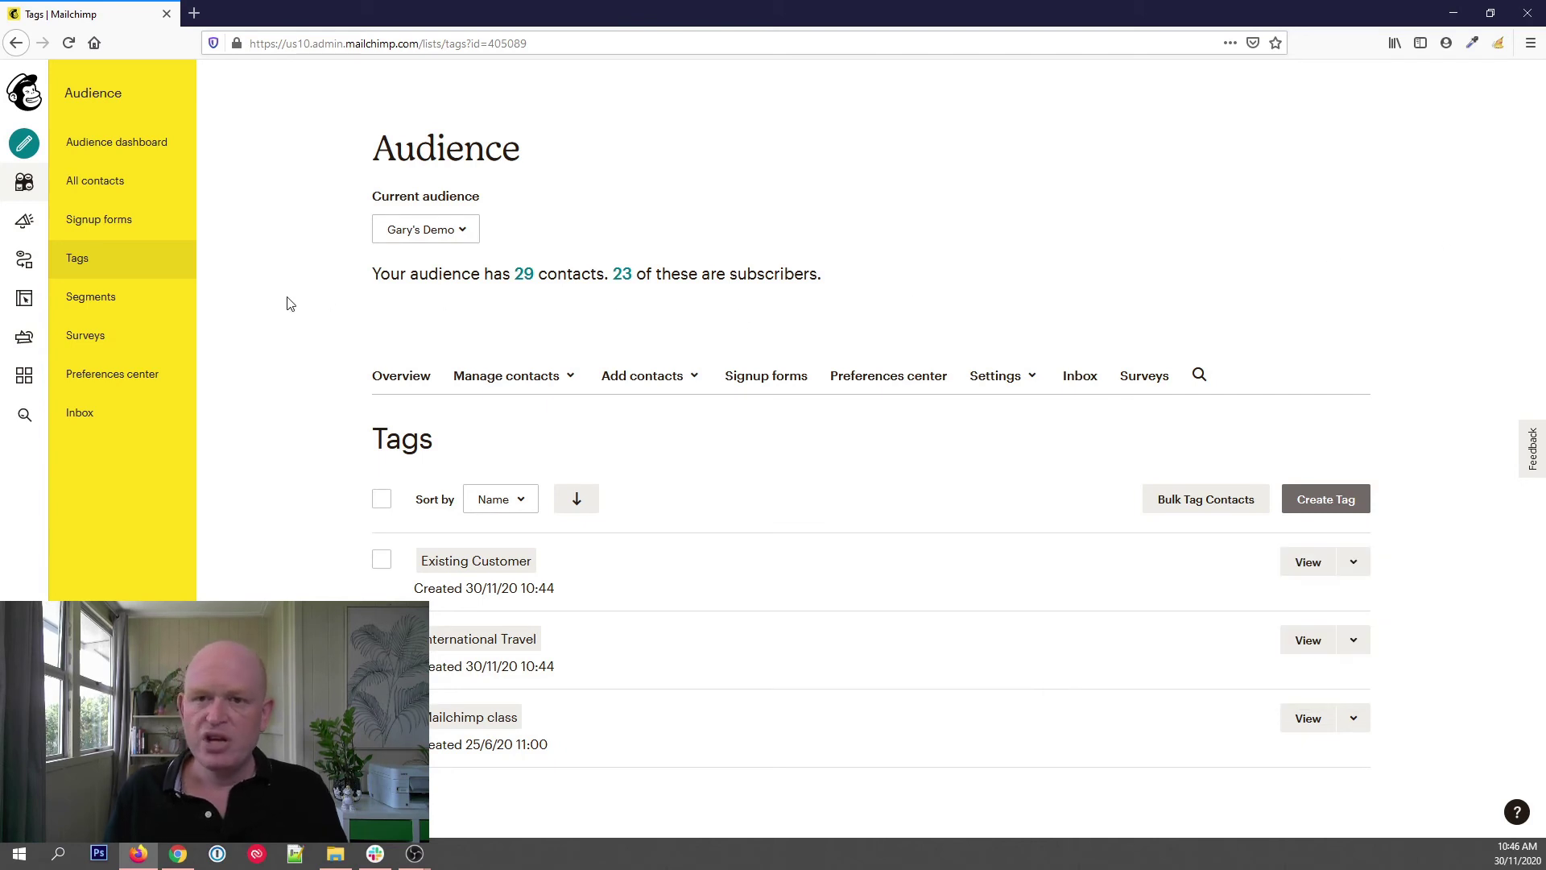
Open all contacts, scroll across to the Fav type travel and Tags columns, then back to First Name.
click(143, 186)
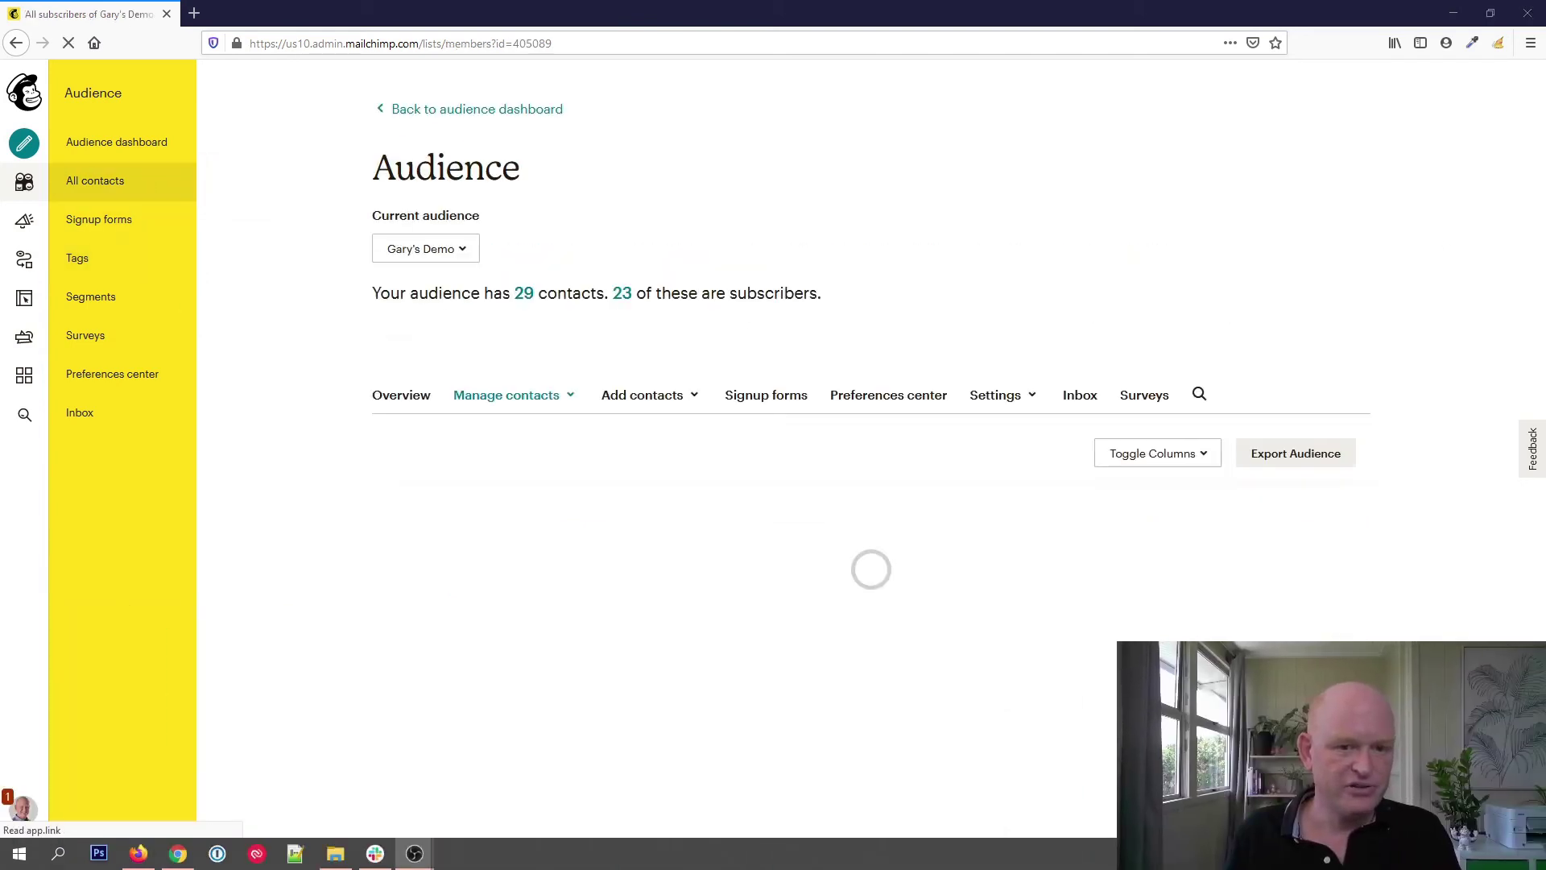
scroll(886, 267, down, 3)
scroll(806, 346, down, 2)
drag(741, 398, 1026, 417)
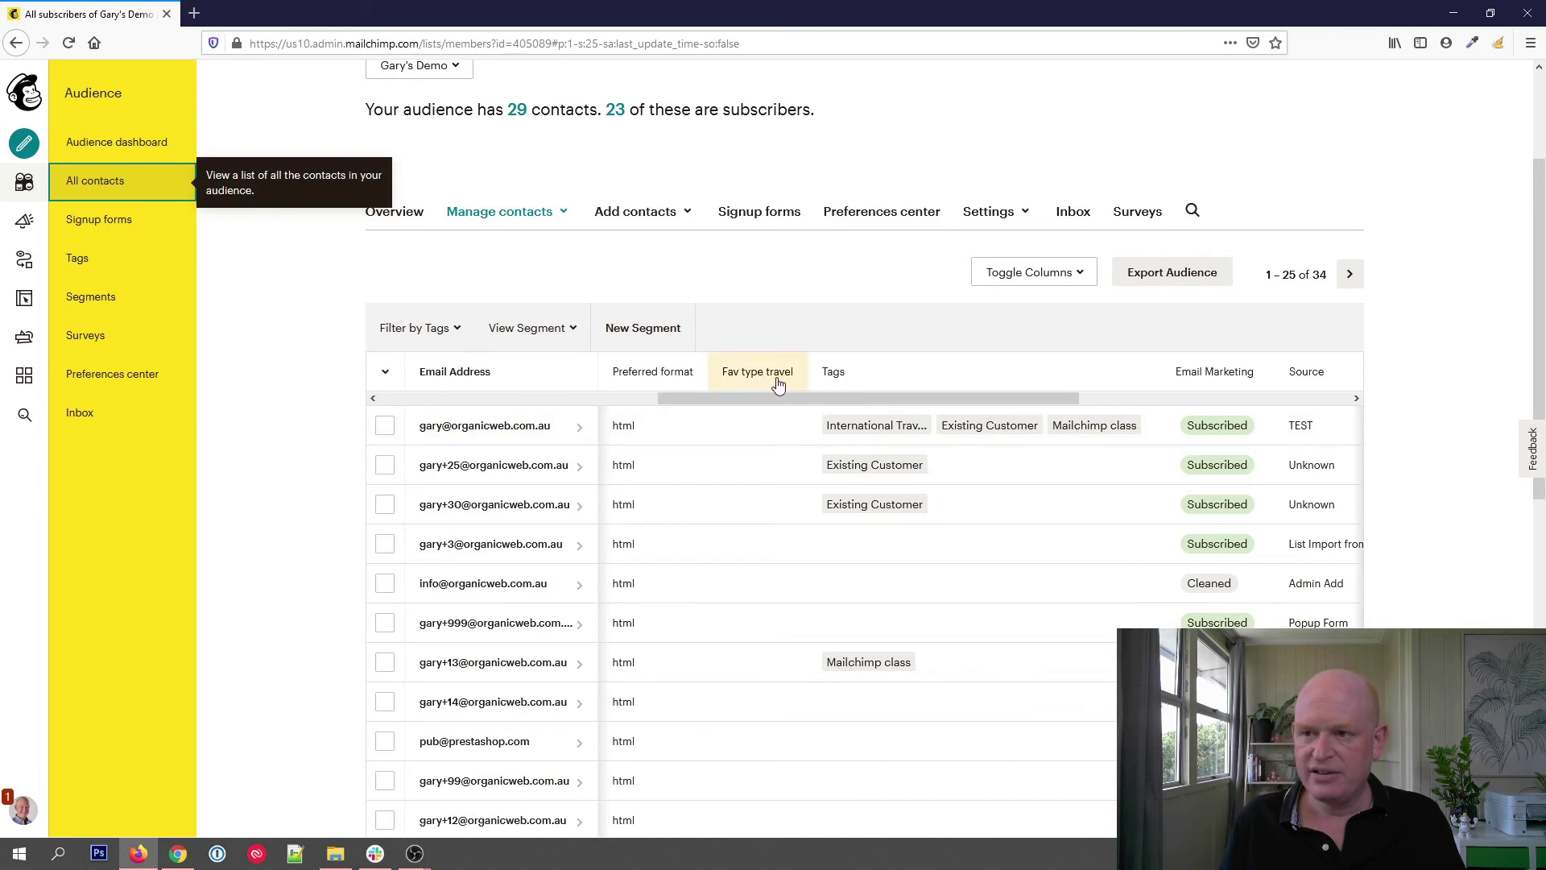
click(852, 442)
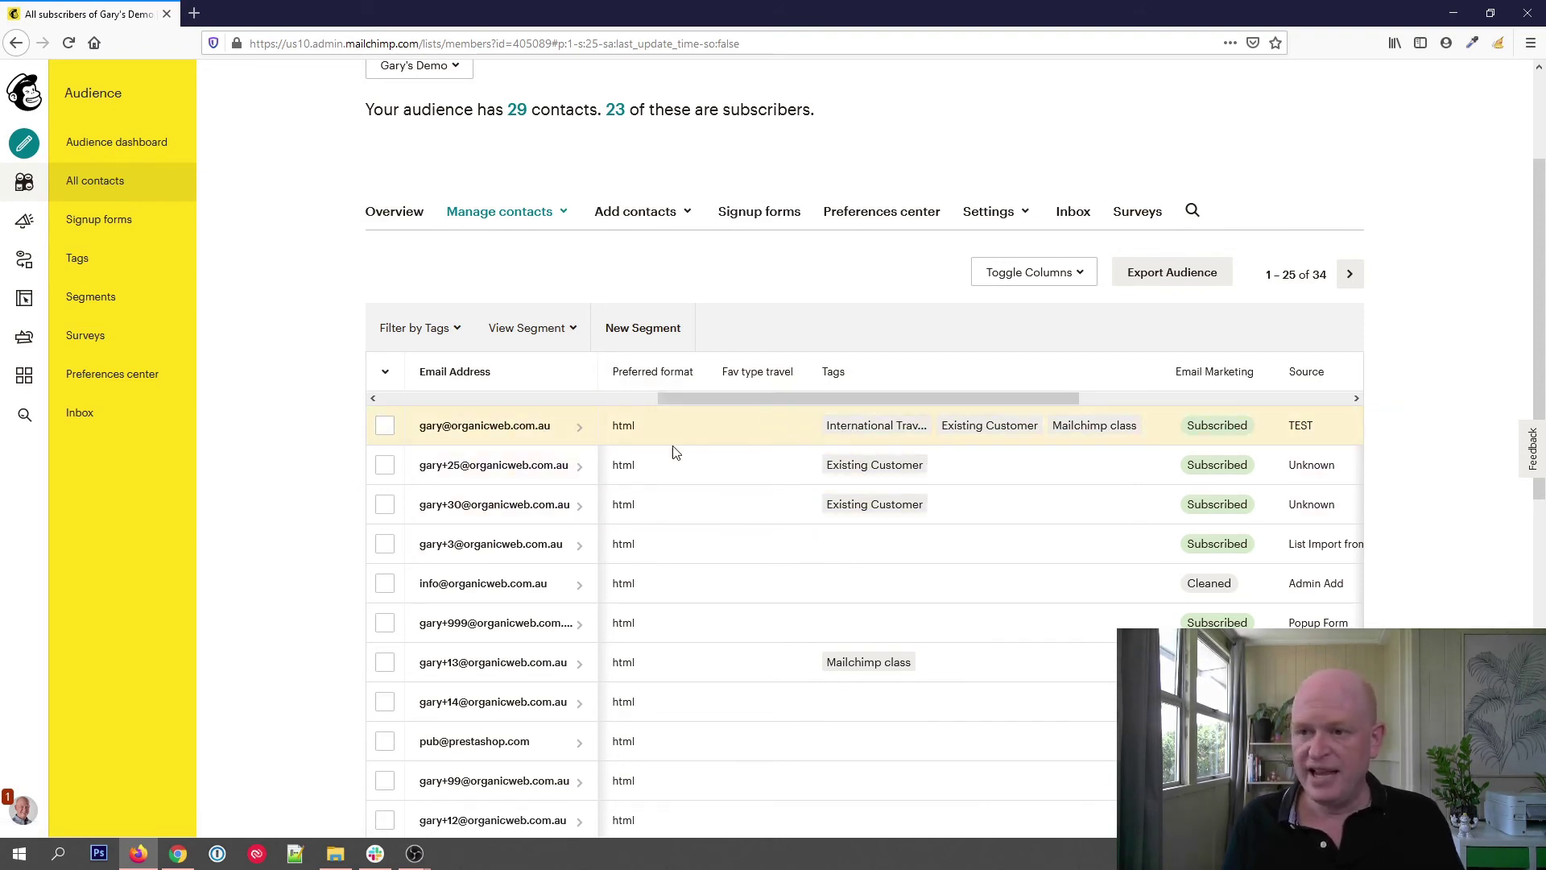
drag(774, 398, 495, 398)
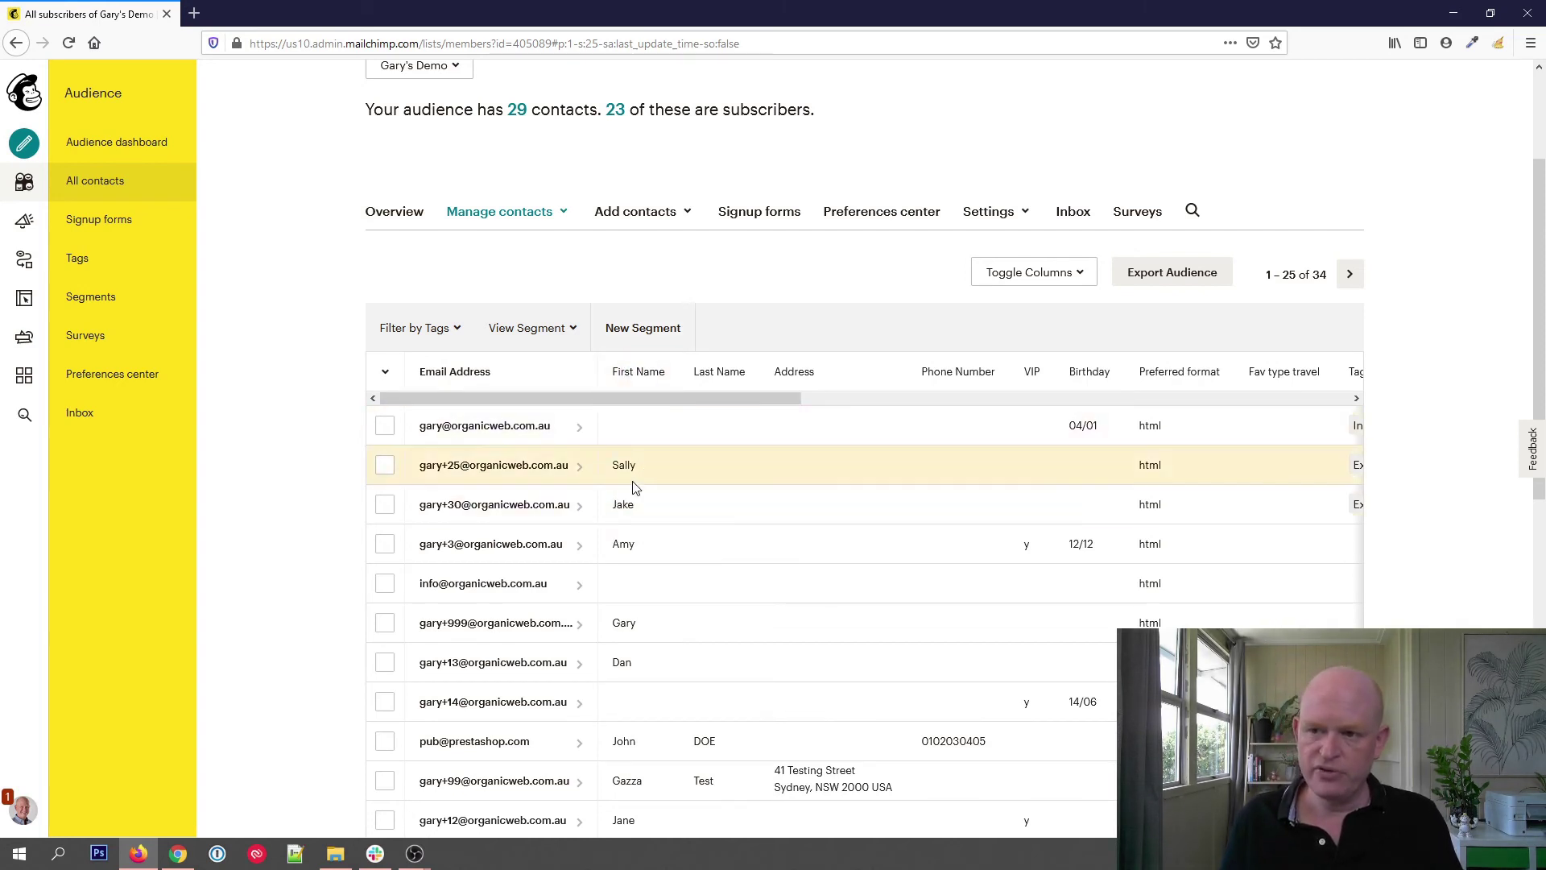
Begin a new segment with the condition First Name is 'jake'.
click(657, 330)
scroll(657, 330, up, 3)
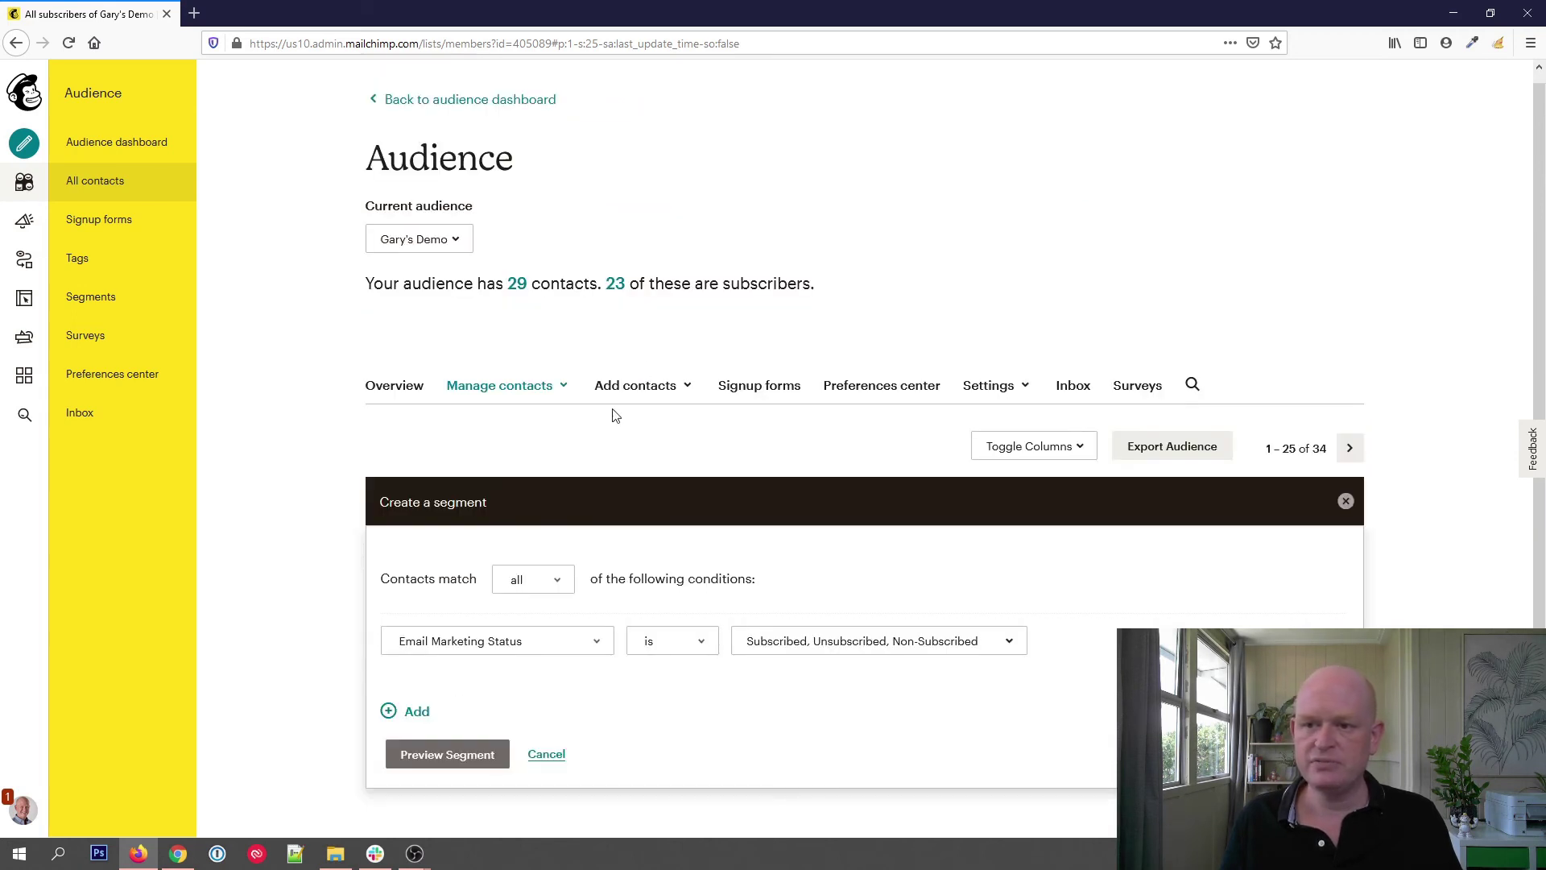
click(543, 650)
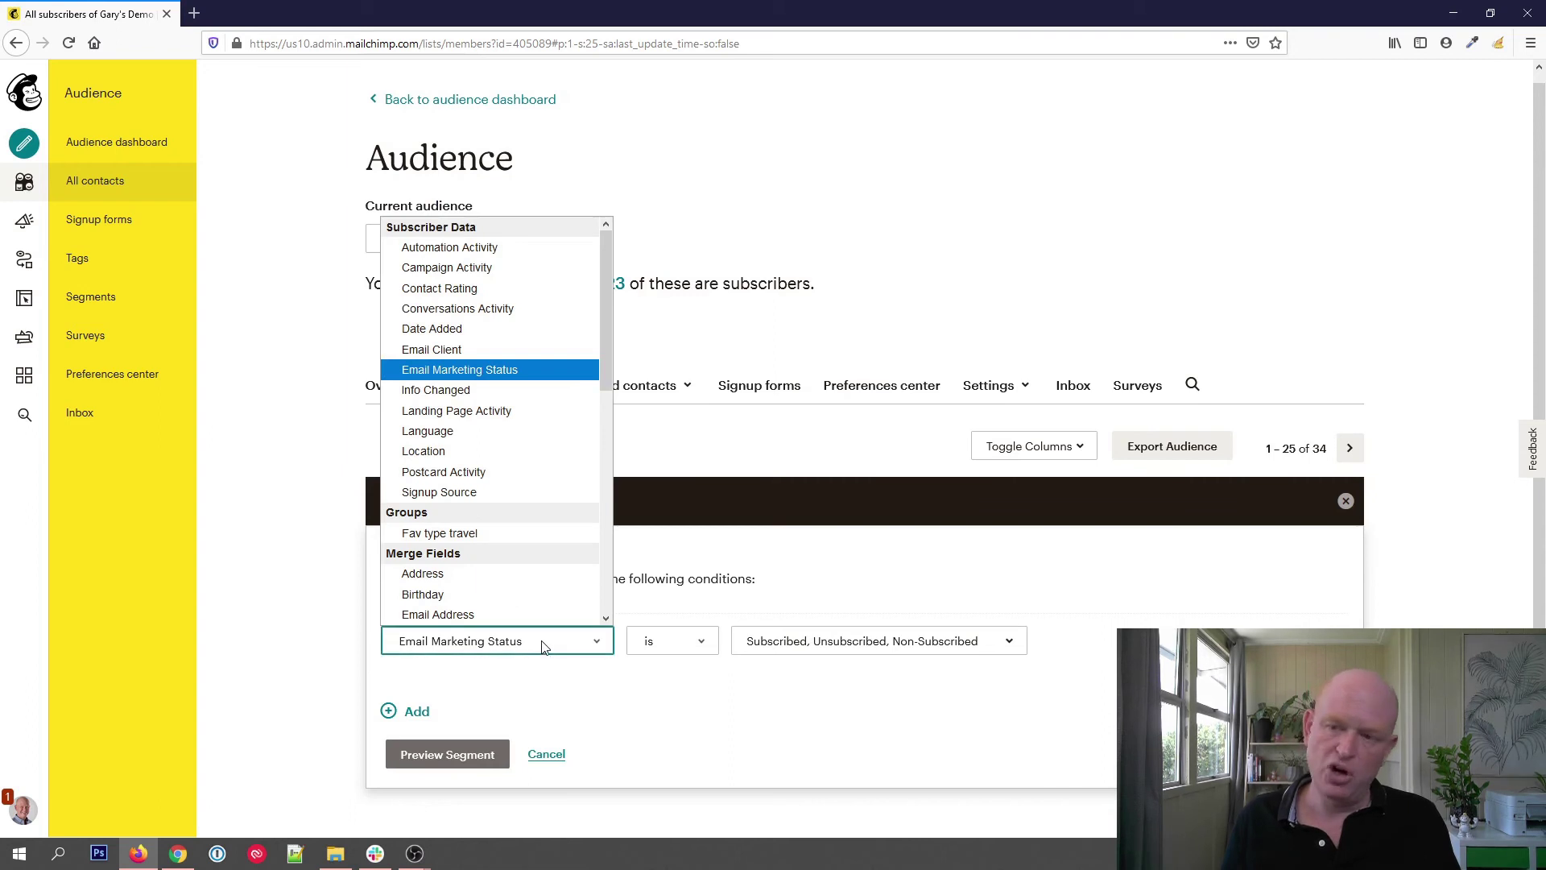
scroll(535, 545, down, 1)
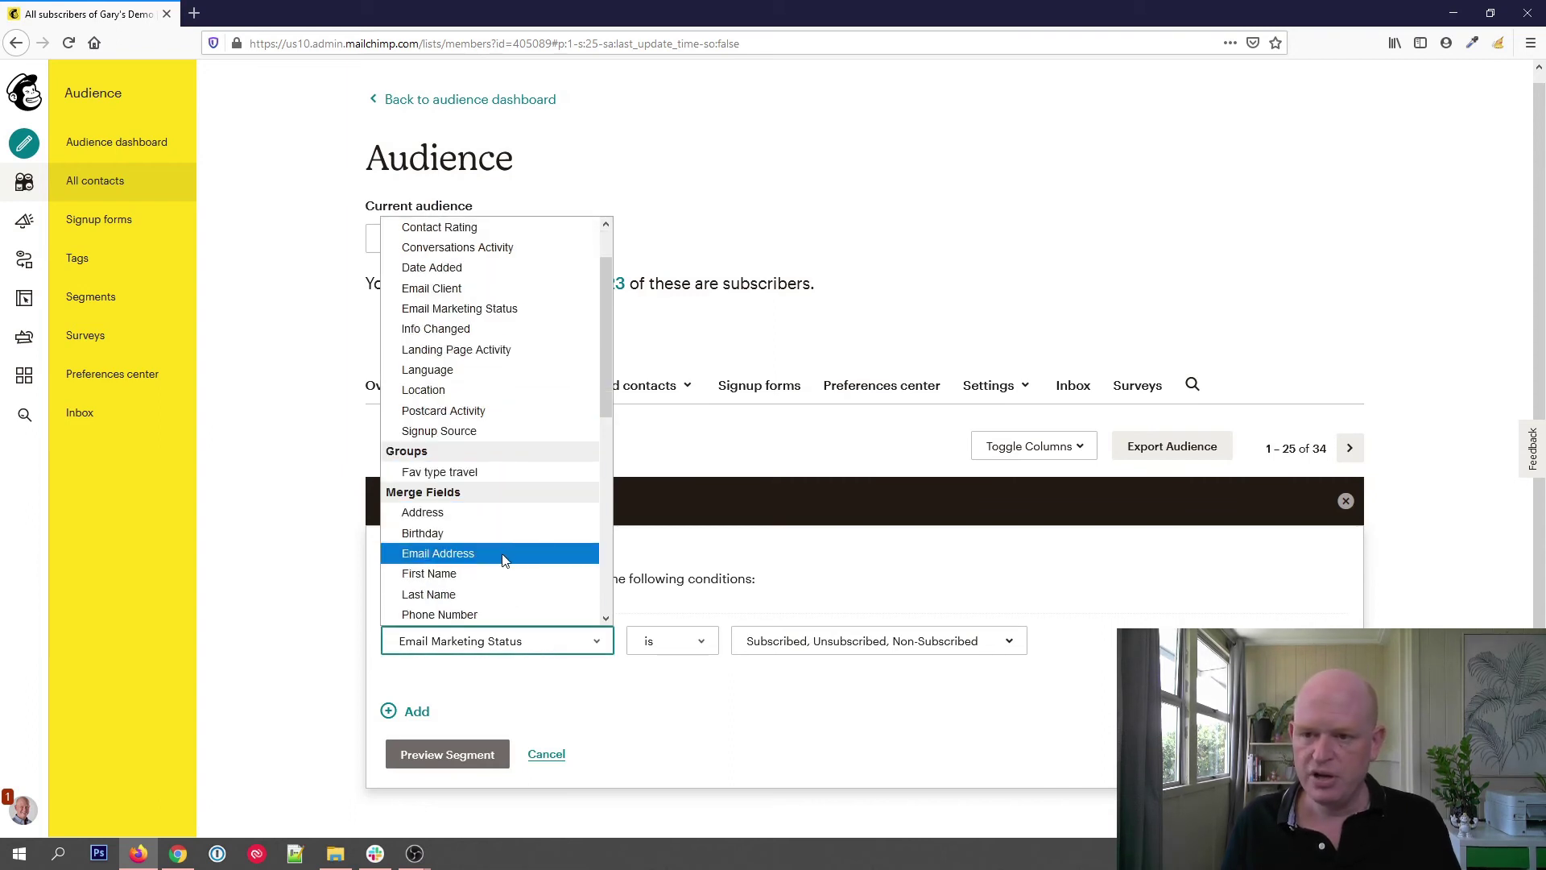
click(494, 574)
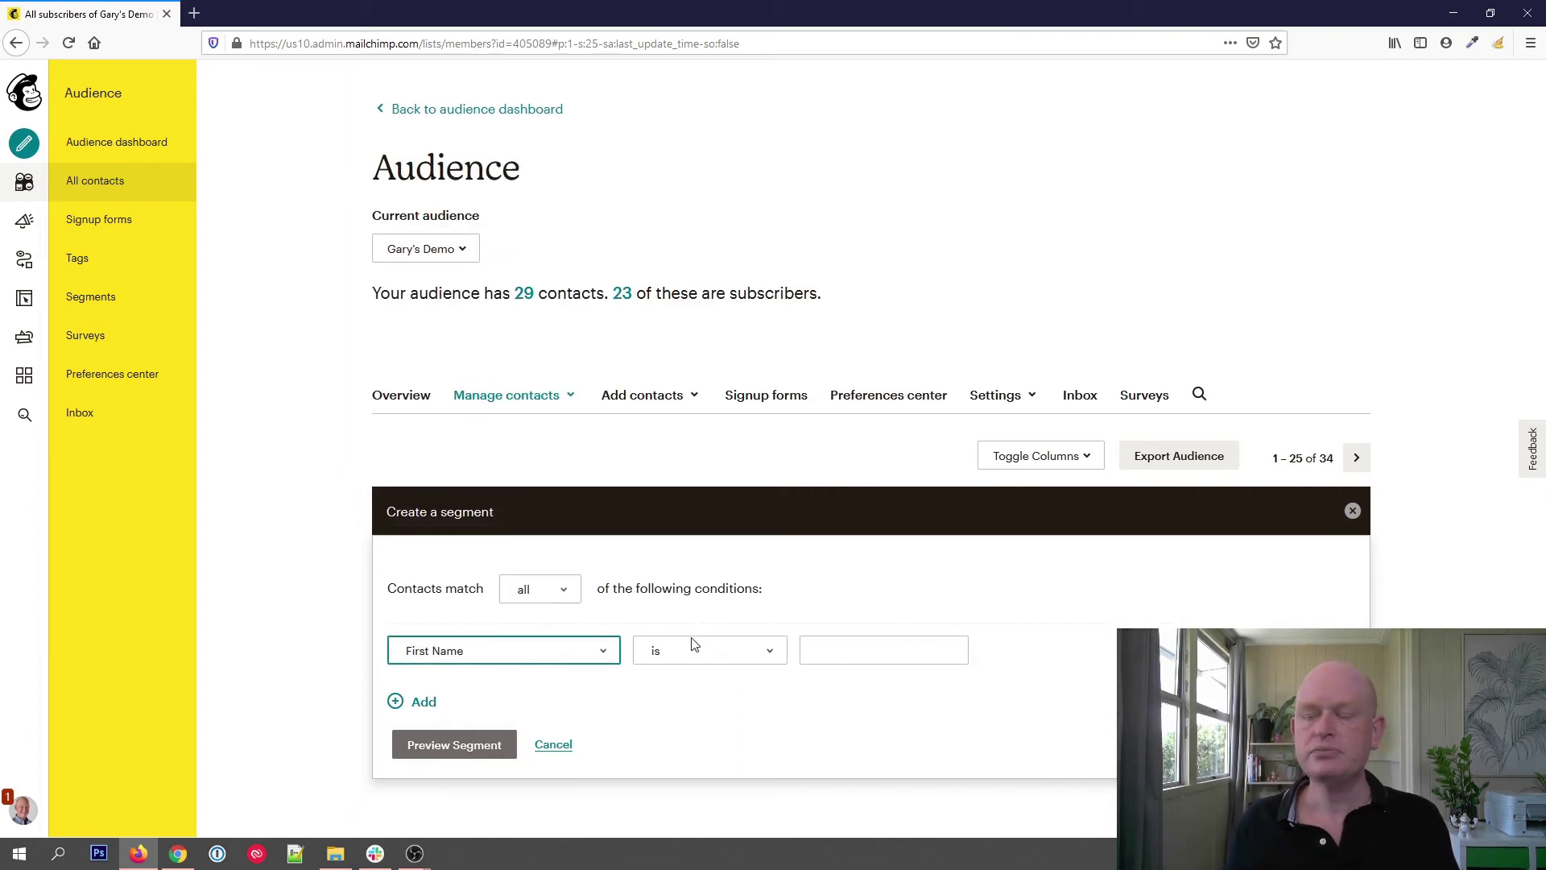
click(814, 650)
text(jake)
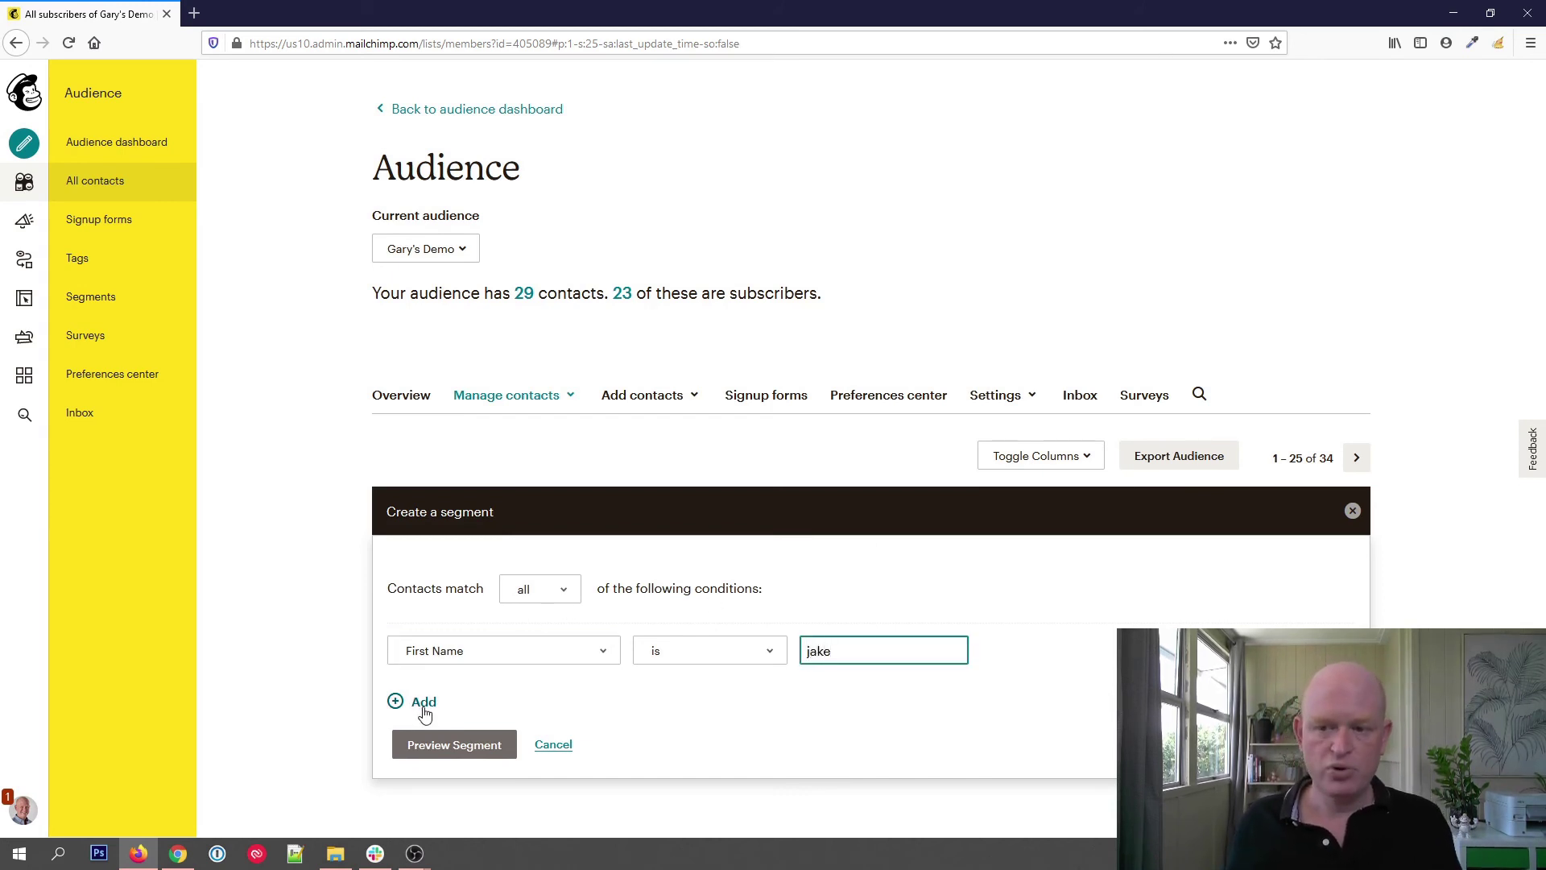
Add a second condition, Fav type travel is Luxury, then remove it.
click(423, 702)
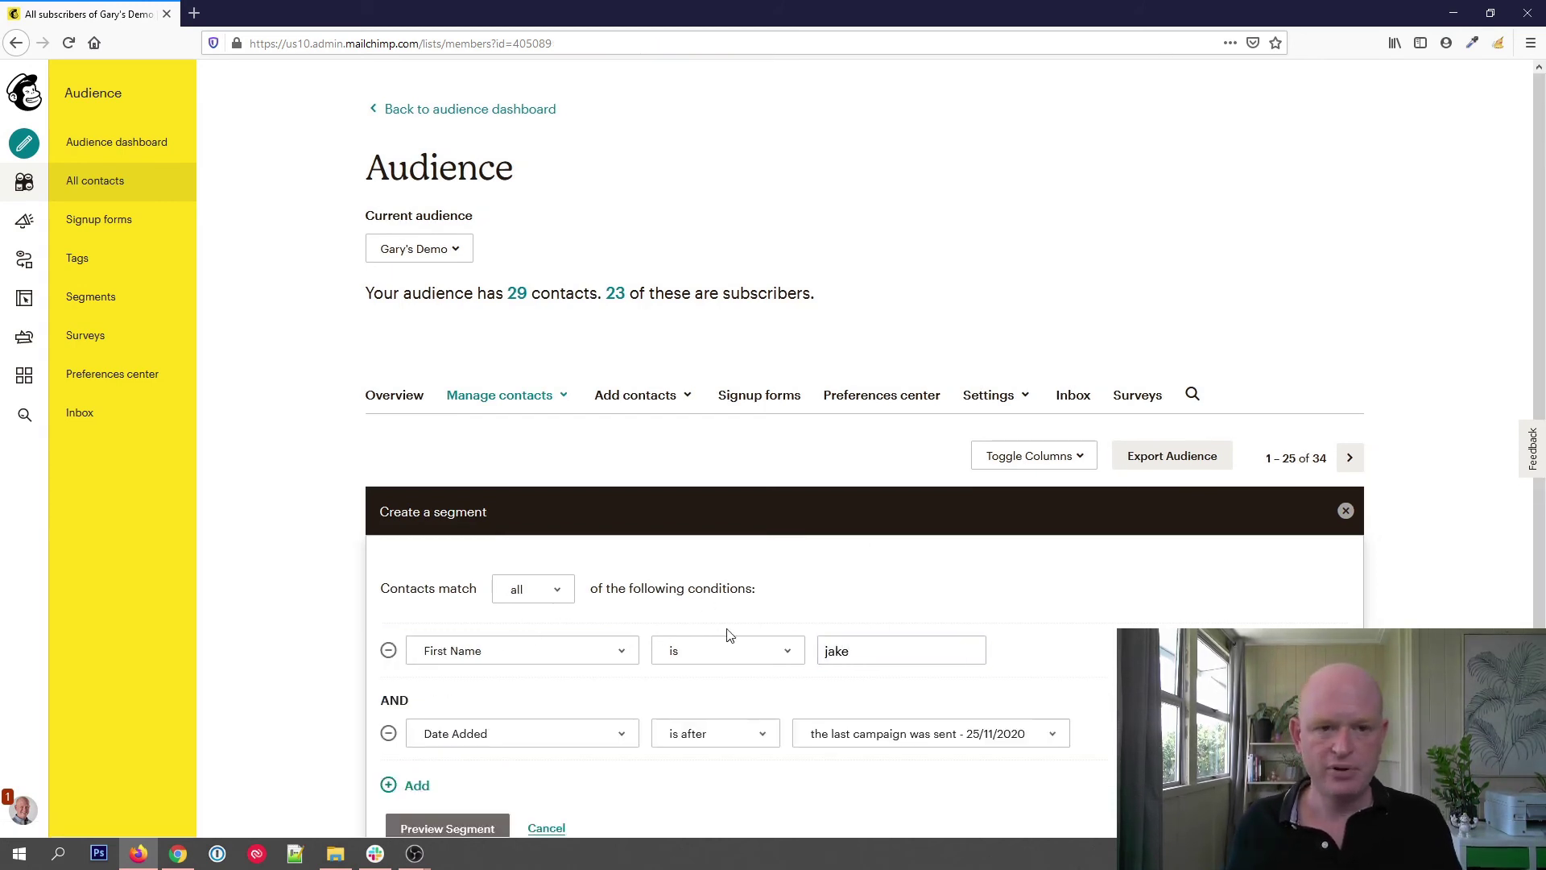
scroll(729, 641, down, 1)
click(566, 668)
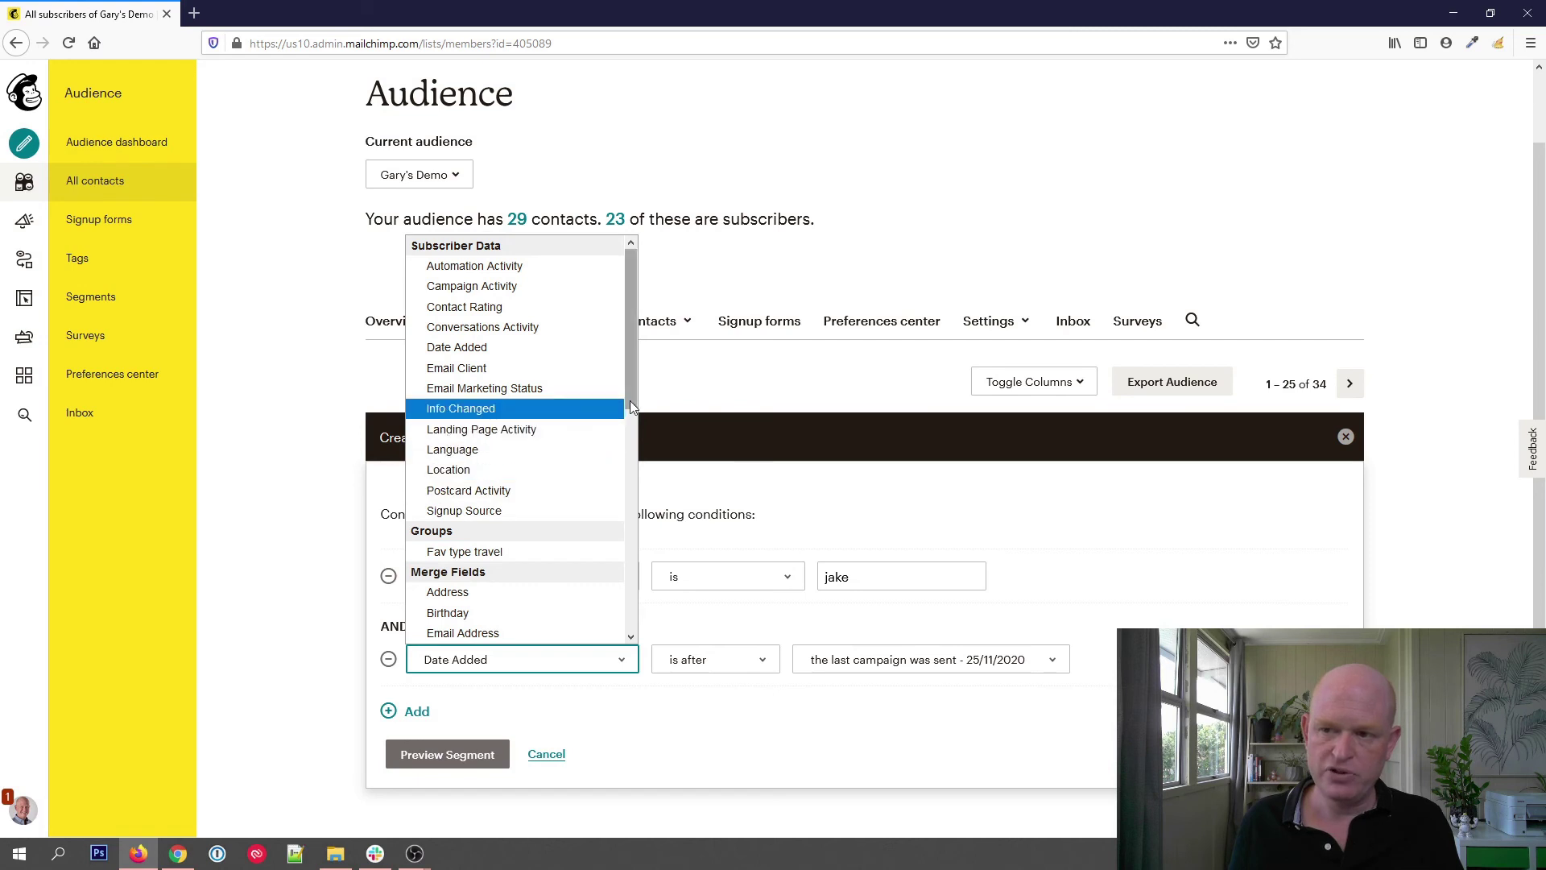
mouse_move(630, 399)
mouse_down()
mouse_move(628, 601)
mouse_move(631, 374)
mouse_up()
click(497, 473)
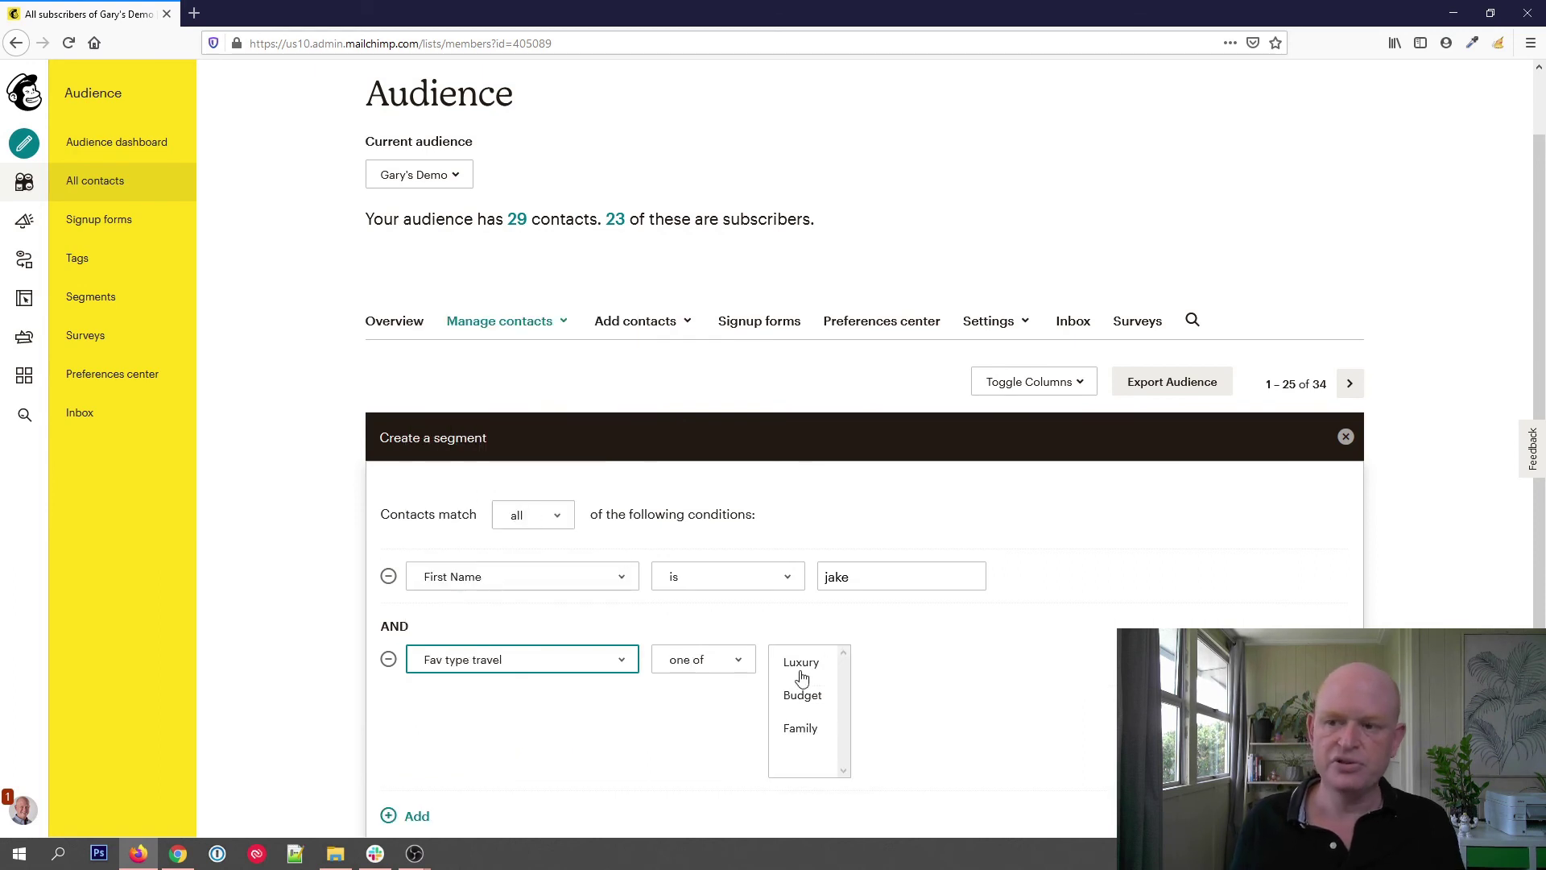
click(815, 674)
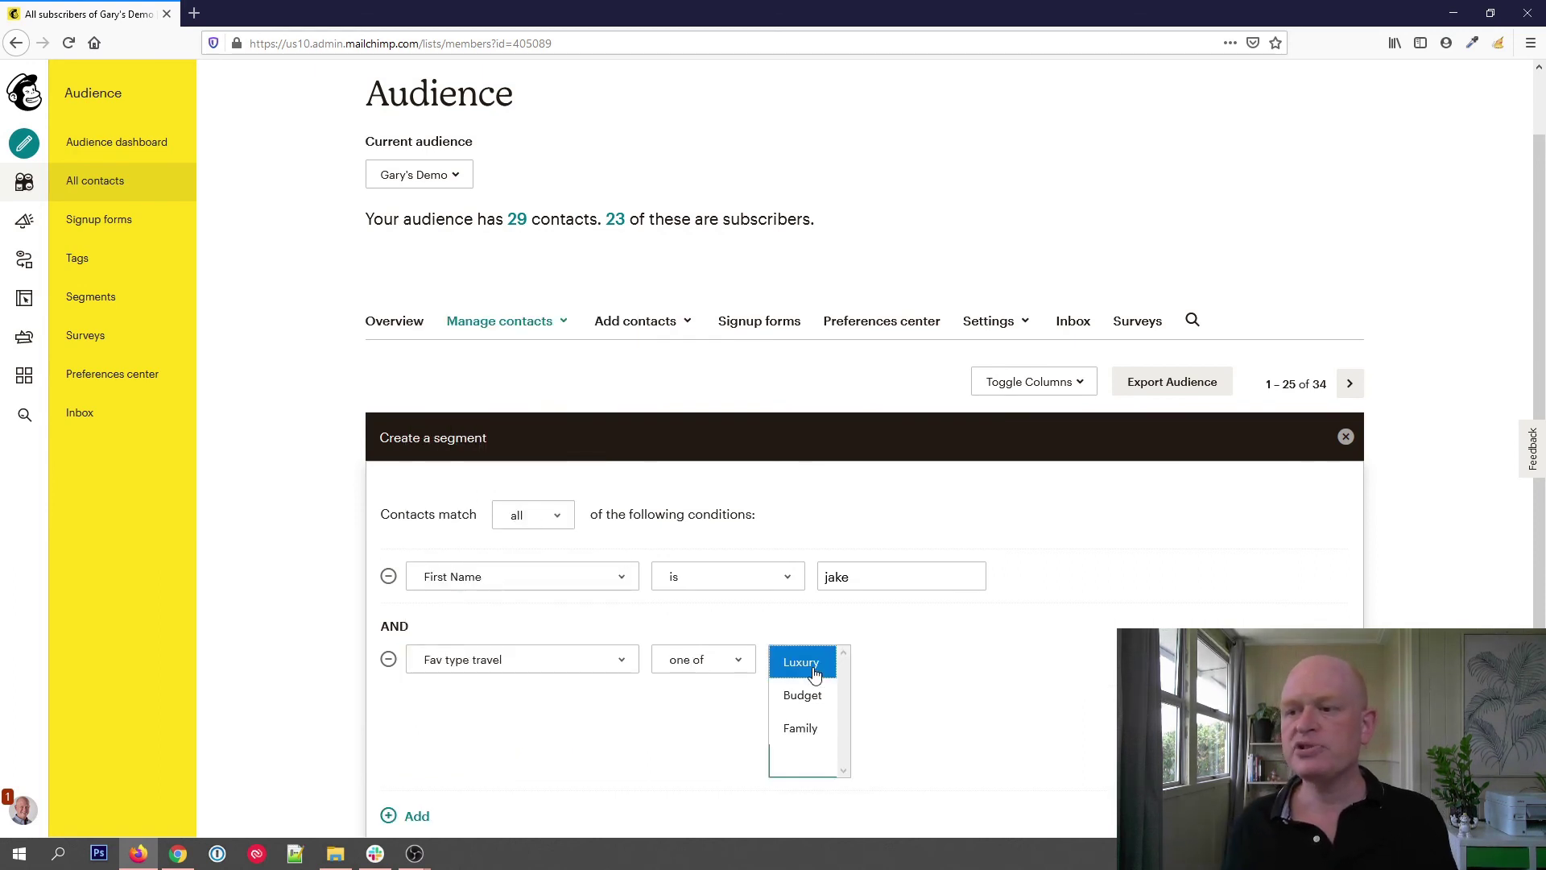
click(388, 661)
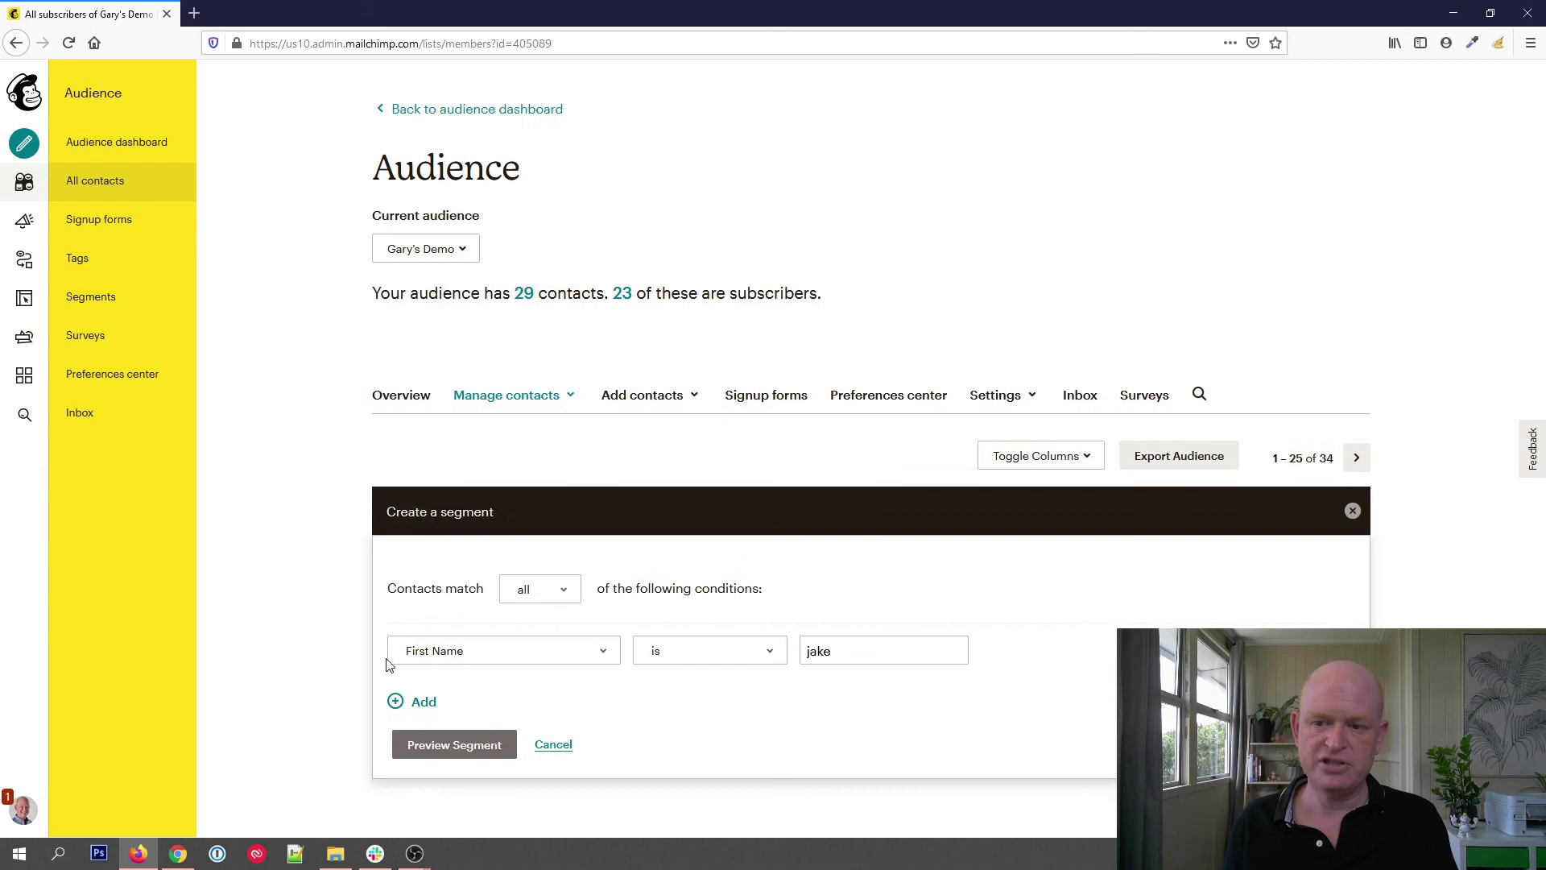
Preview the segment's single matching contact, then save the segment as 'Jake'.
click(480, 747)
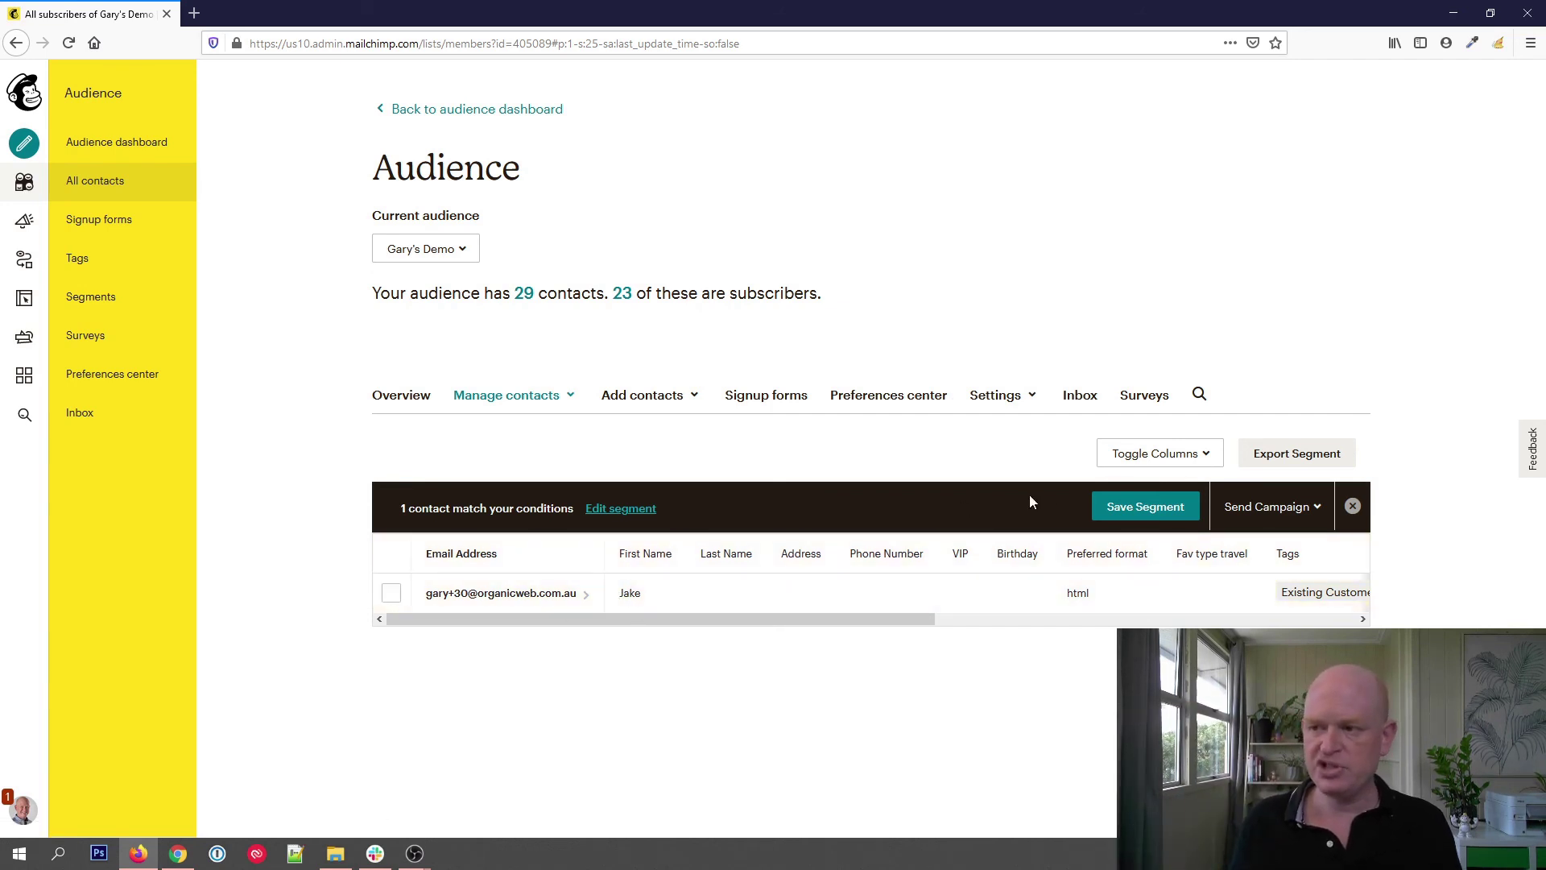
click(1123, 509)
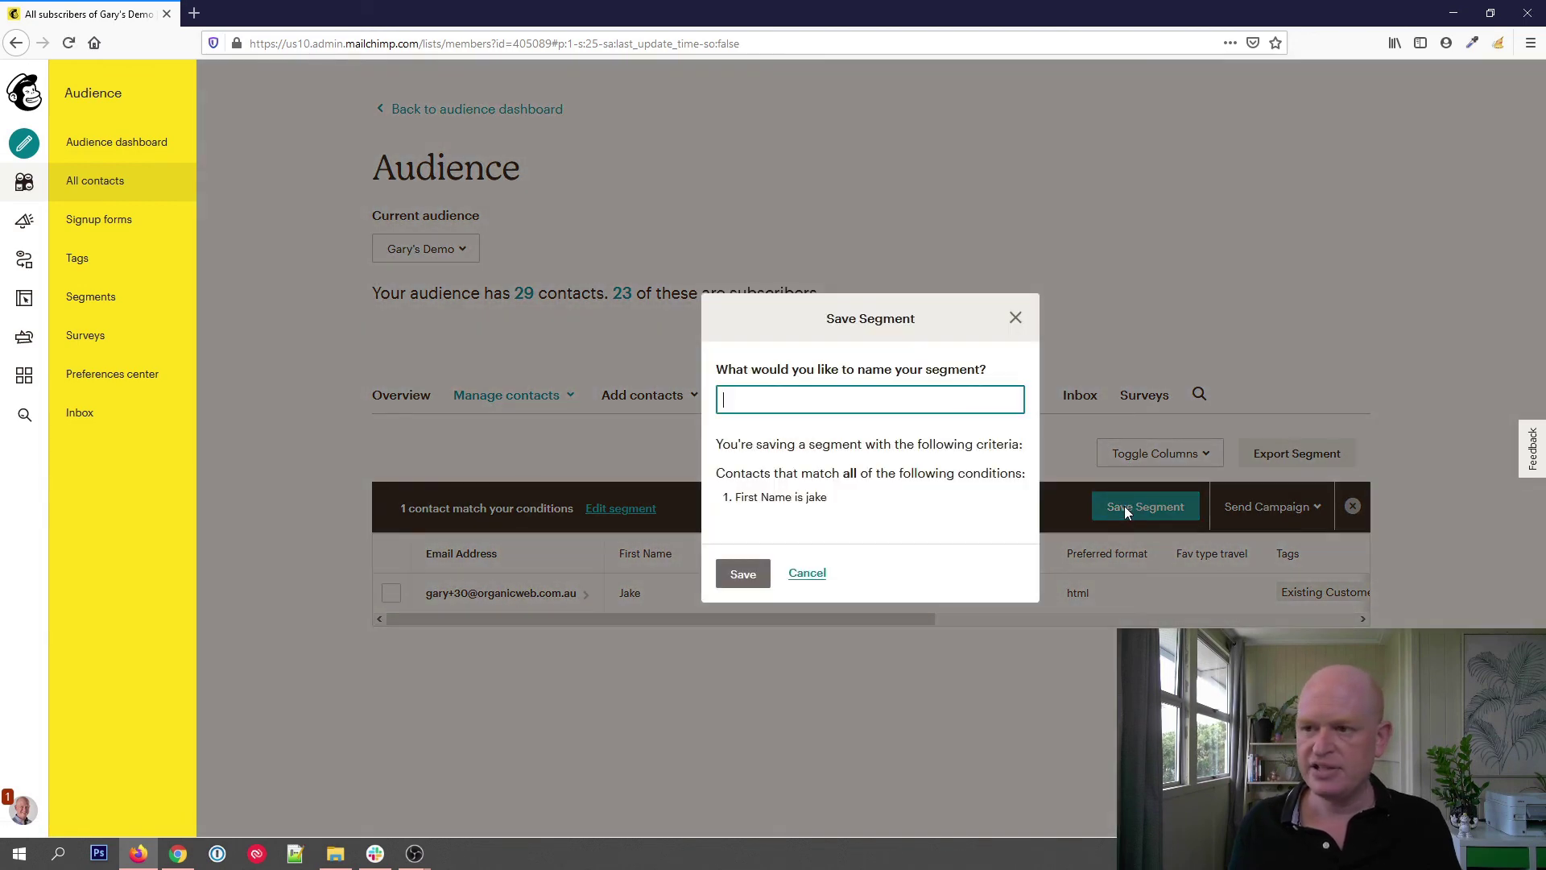
text(Jake)
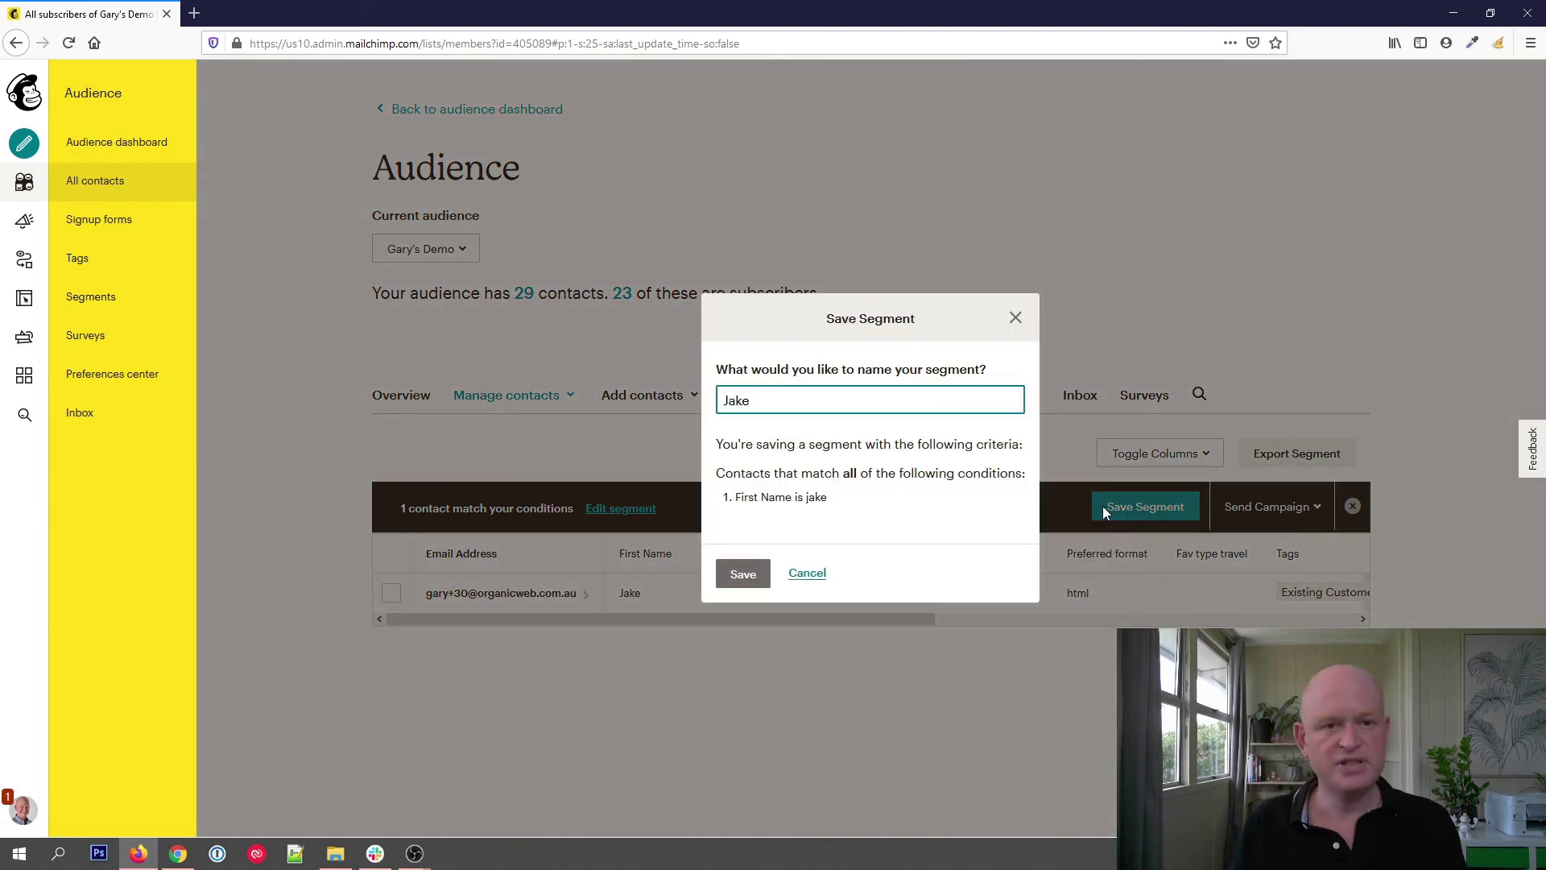
click(743, 574)
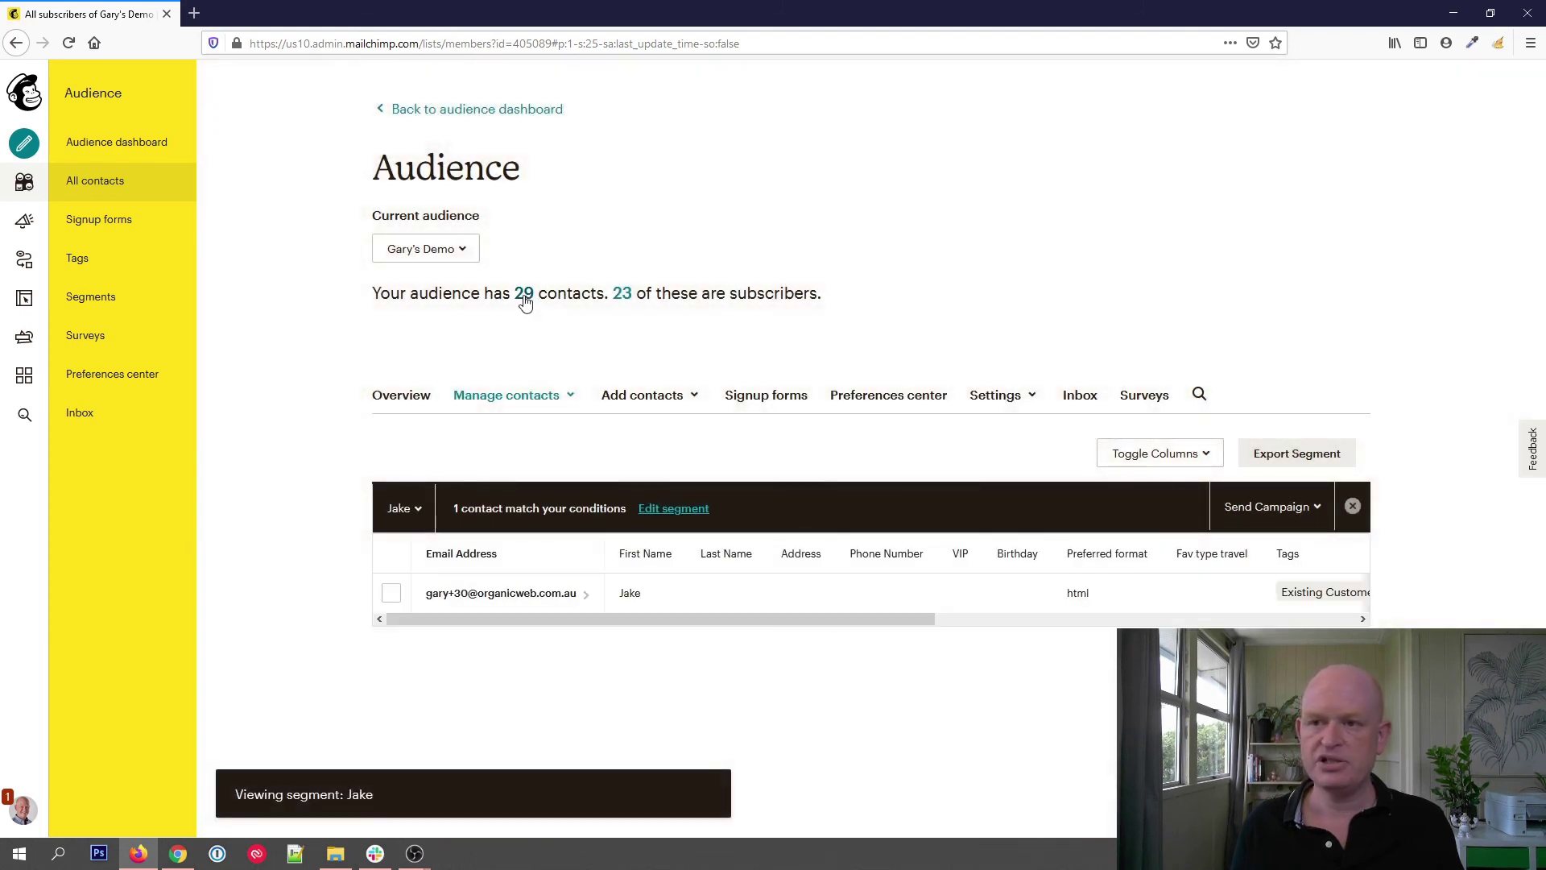
Clear the segment filter to show all contacts, then list saved segments including Jake.
click(525, 295)
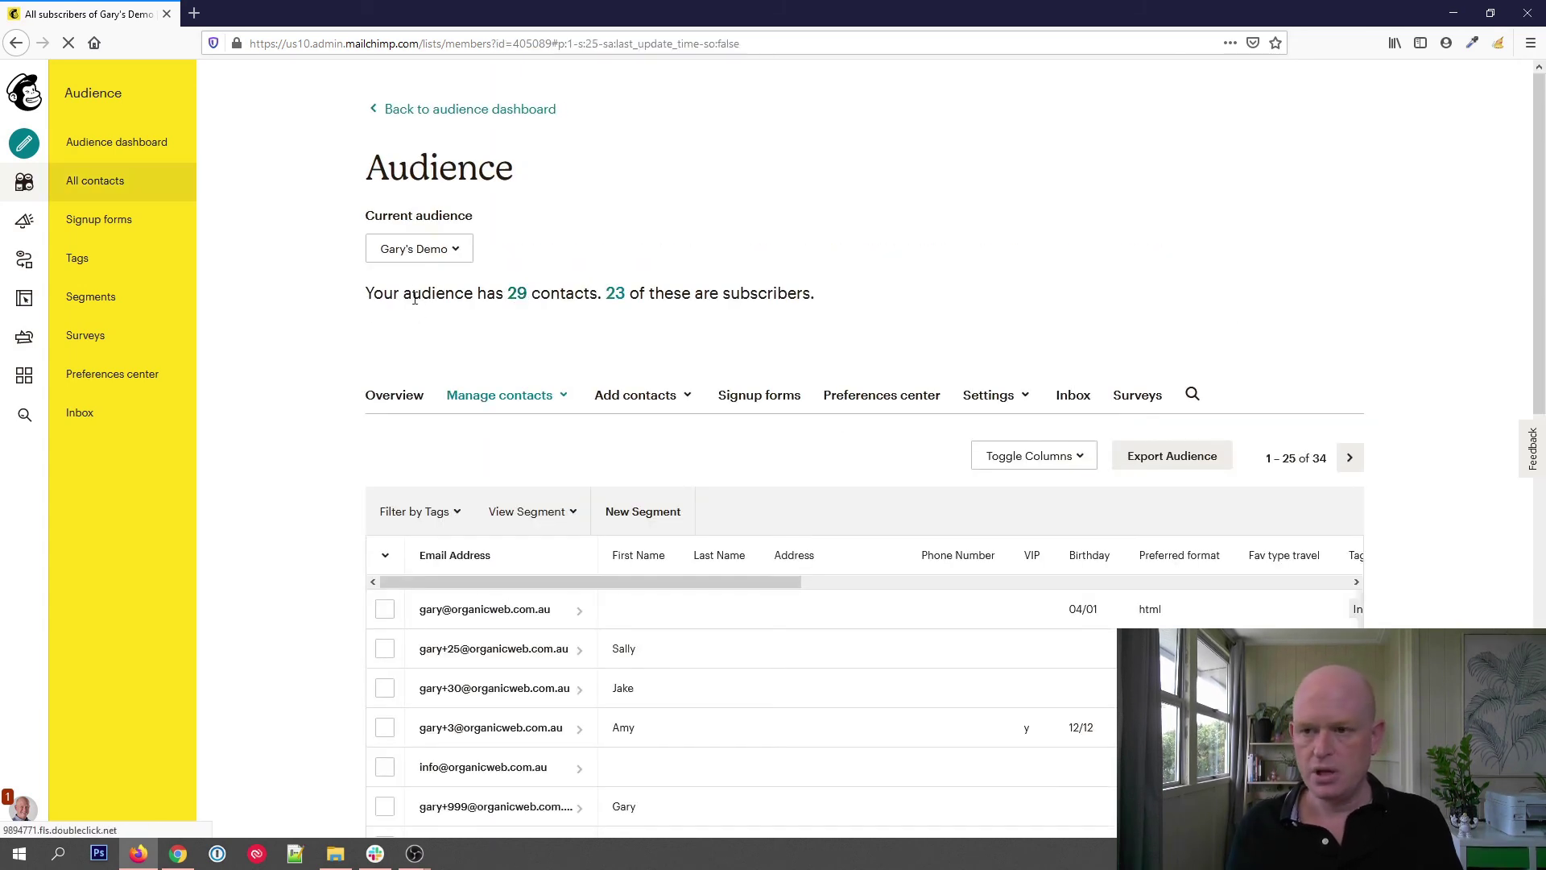
click(551, 524)
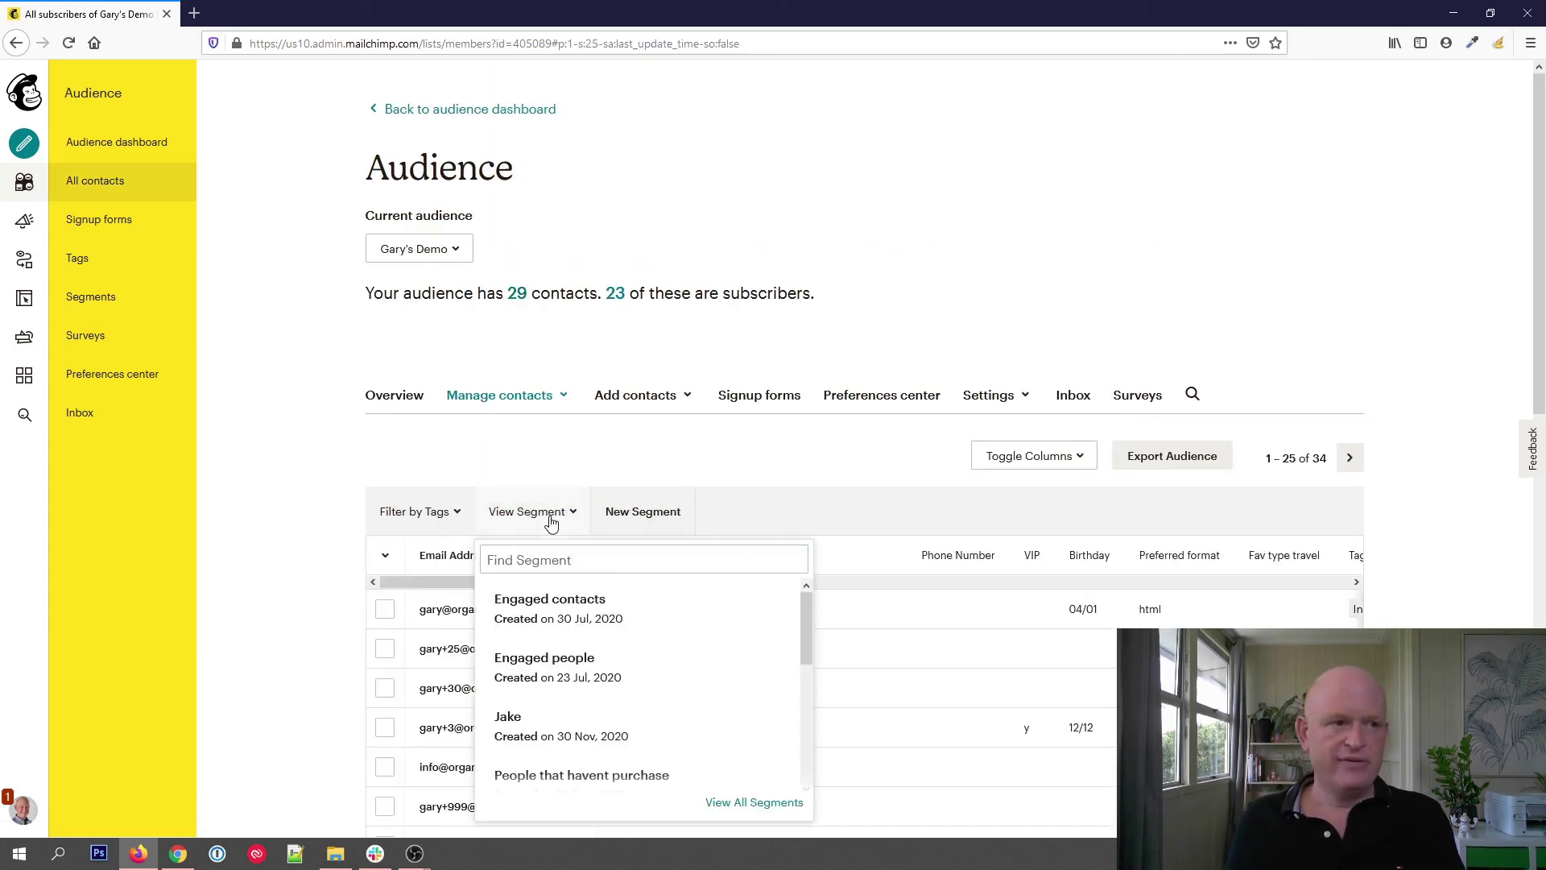